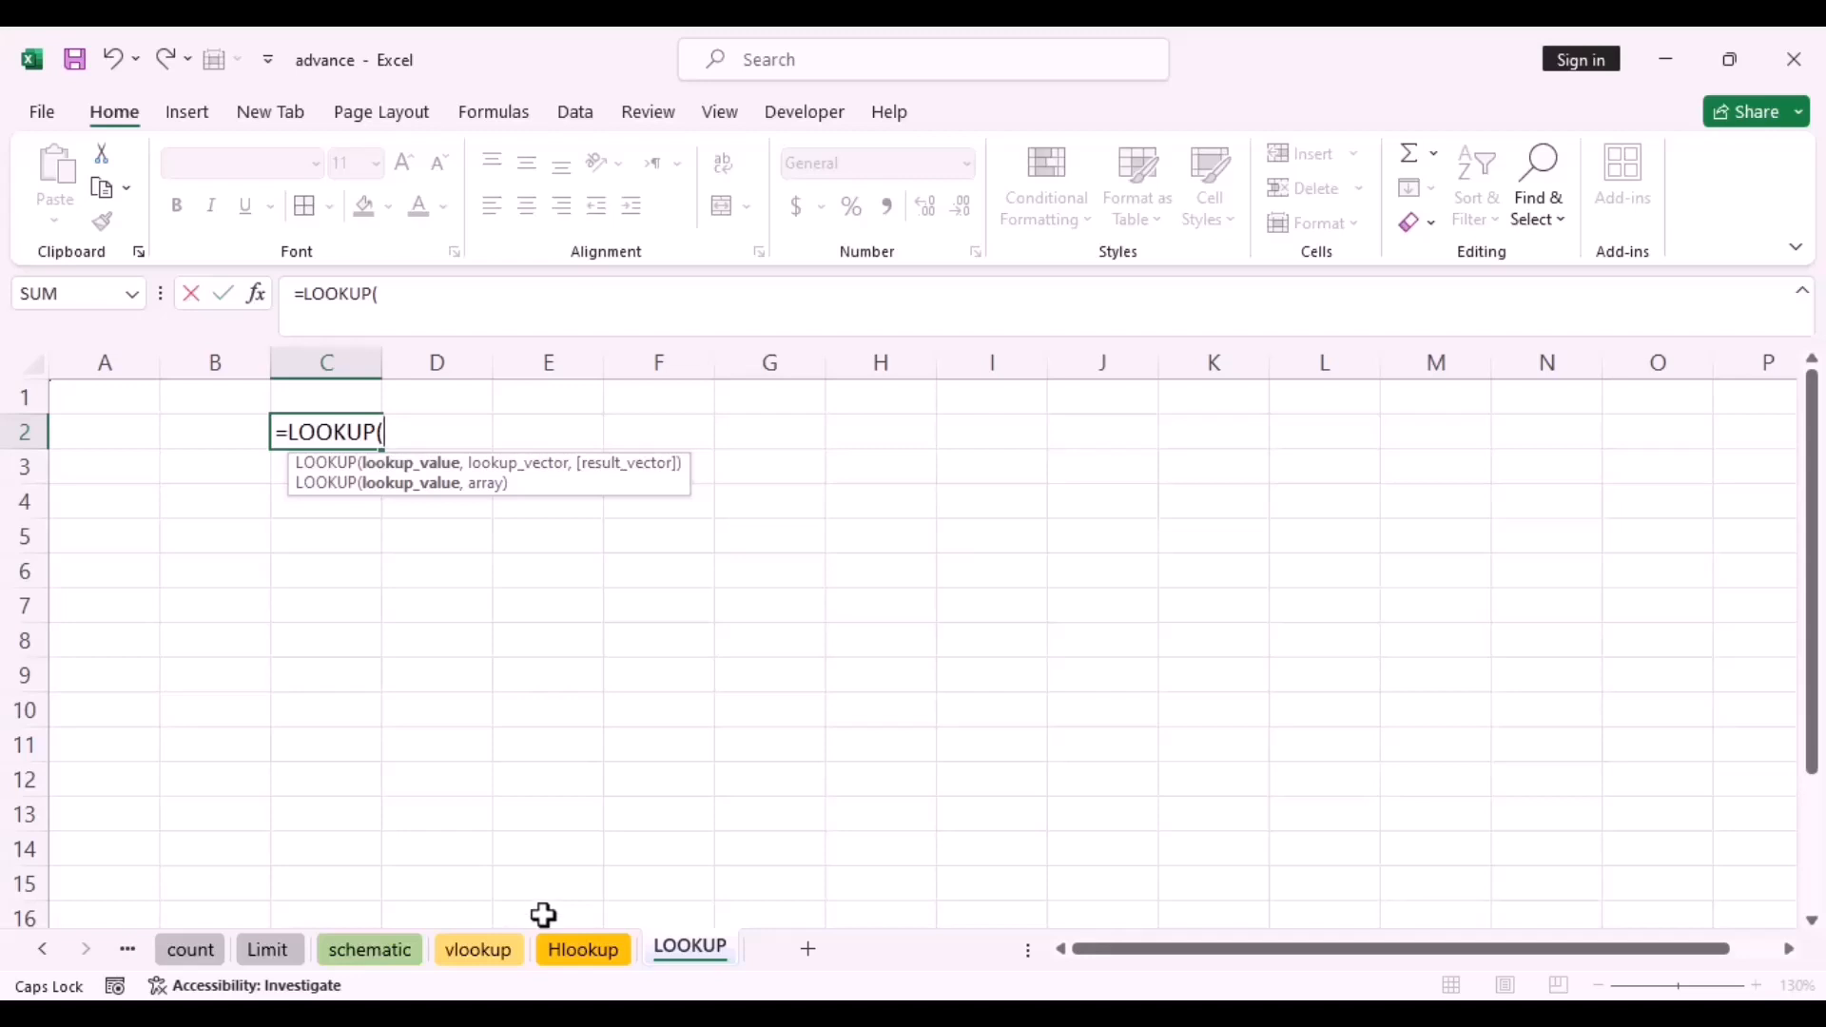
# - On the vlookup sheet, enter the formula =LOOKUP(C2,E2:E5,H2:H5) in cell C3 to return the job position for the personnel code
pyautogui.click(479, 949)
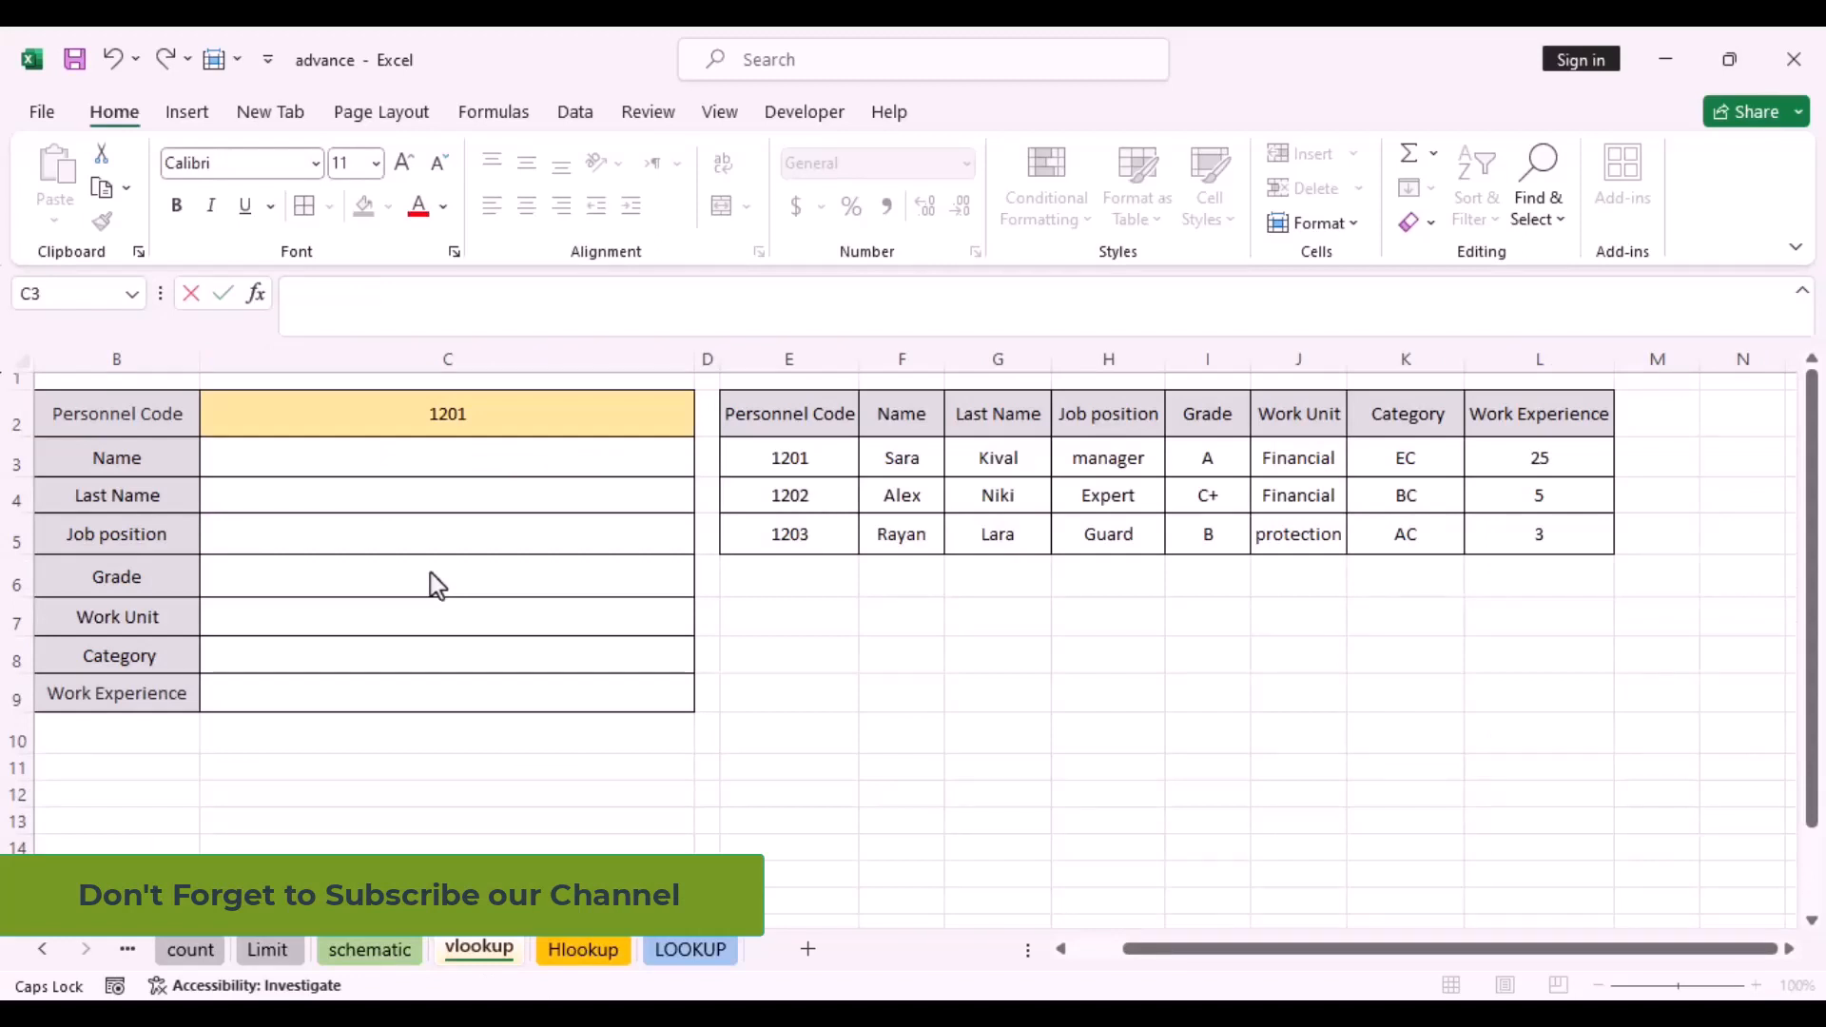
pyautogui.click(342, 458)
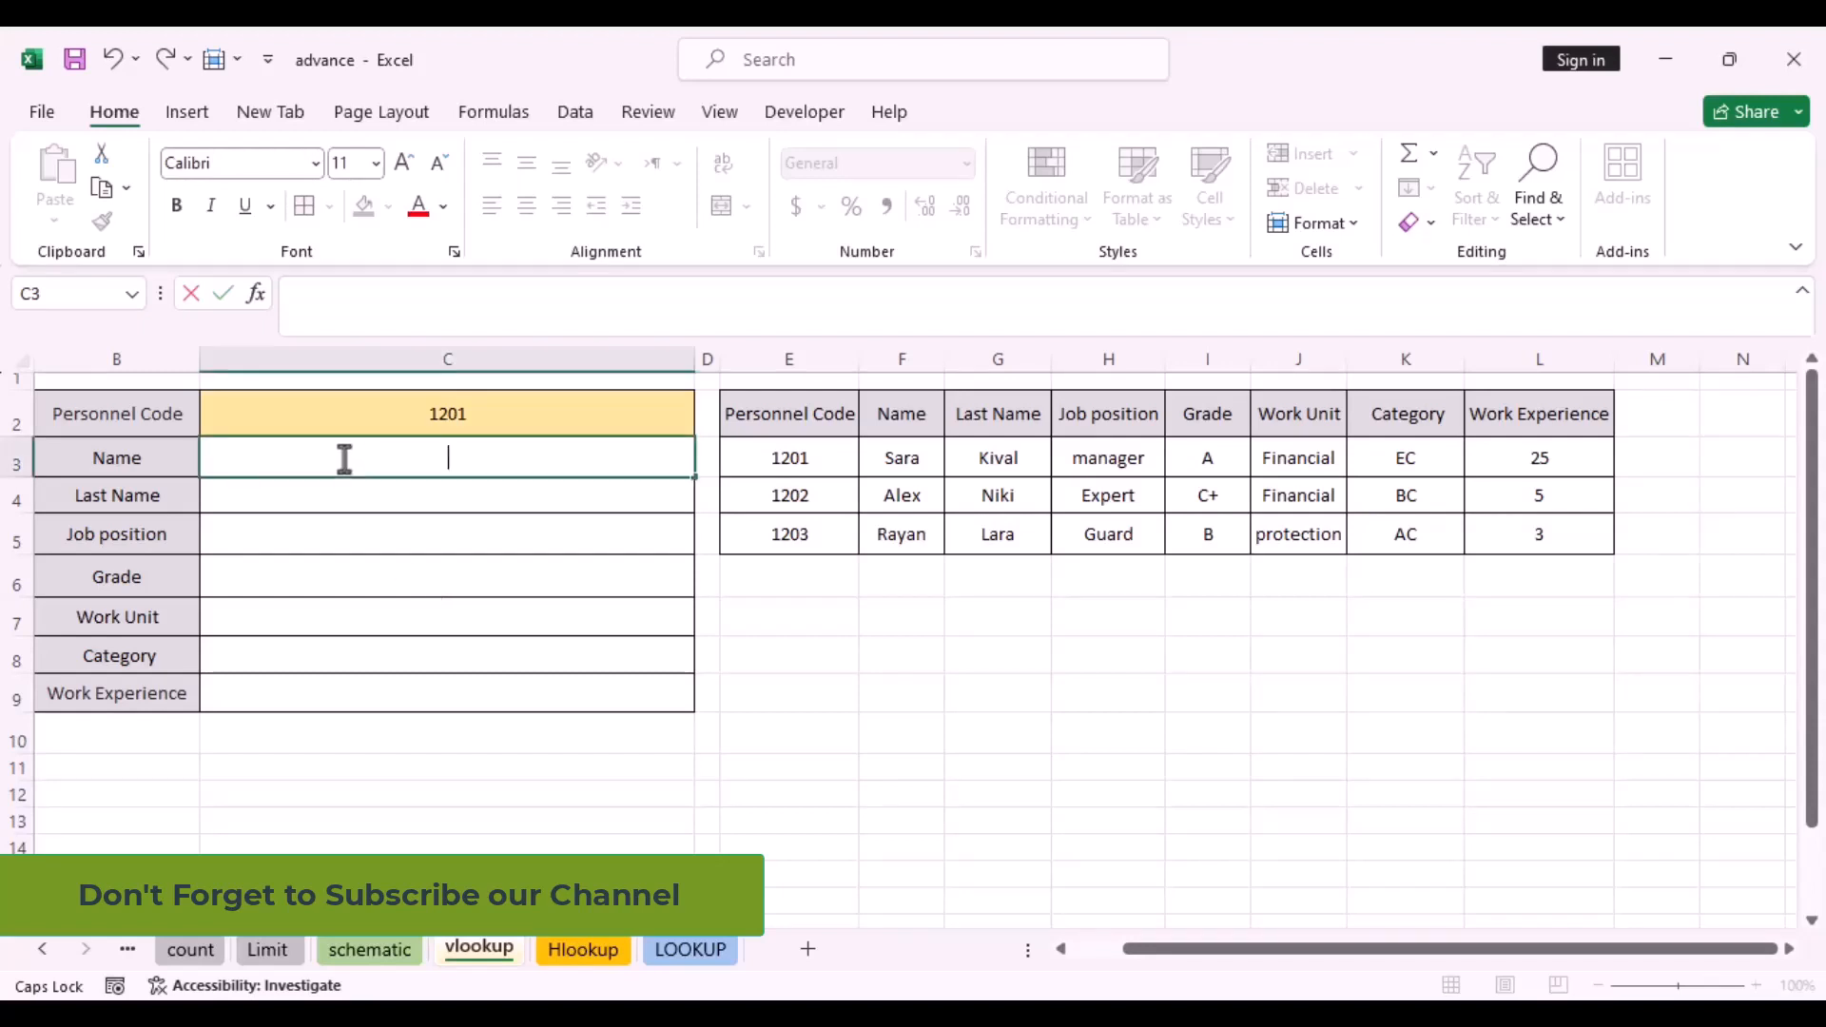
pyautogui.write('=LOO')
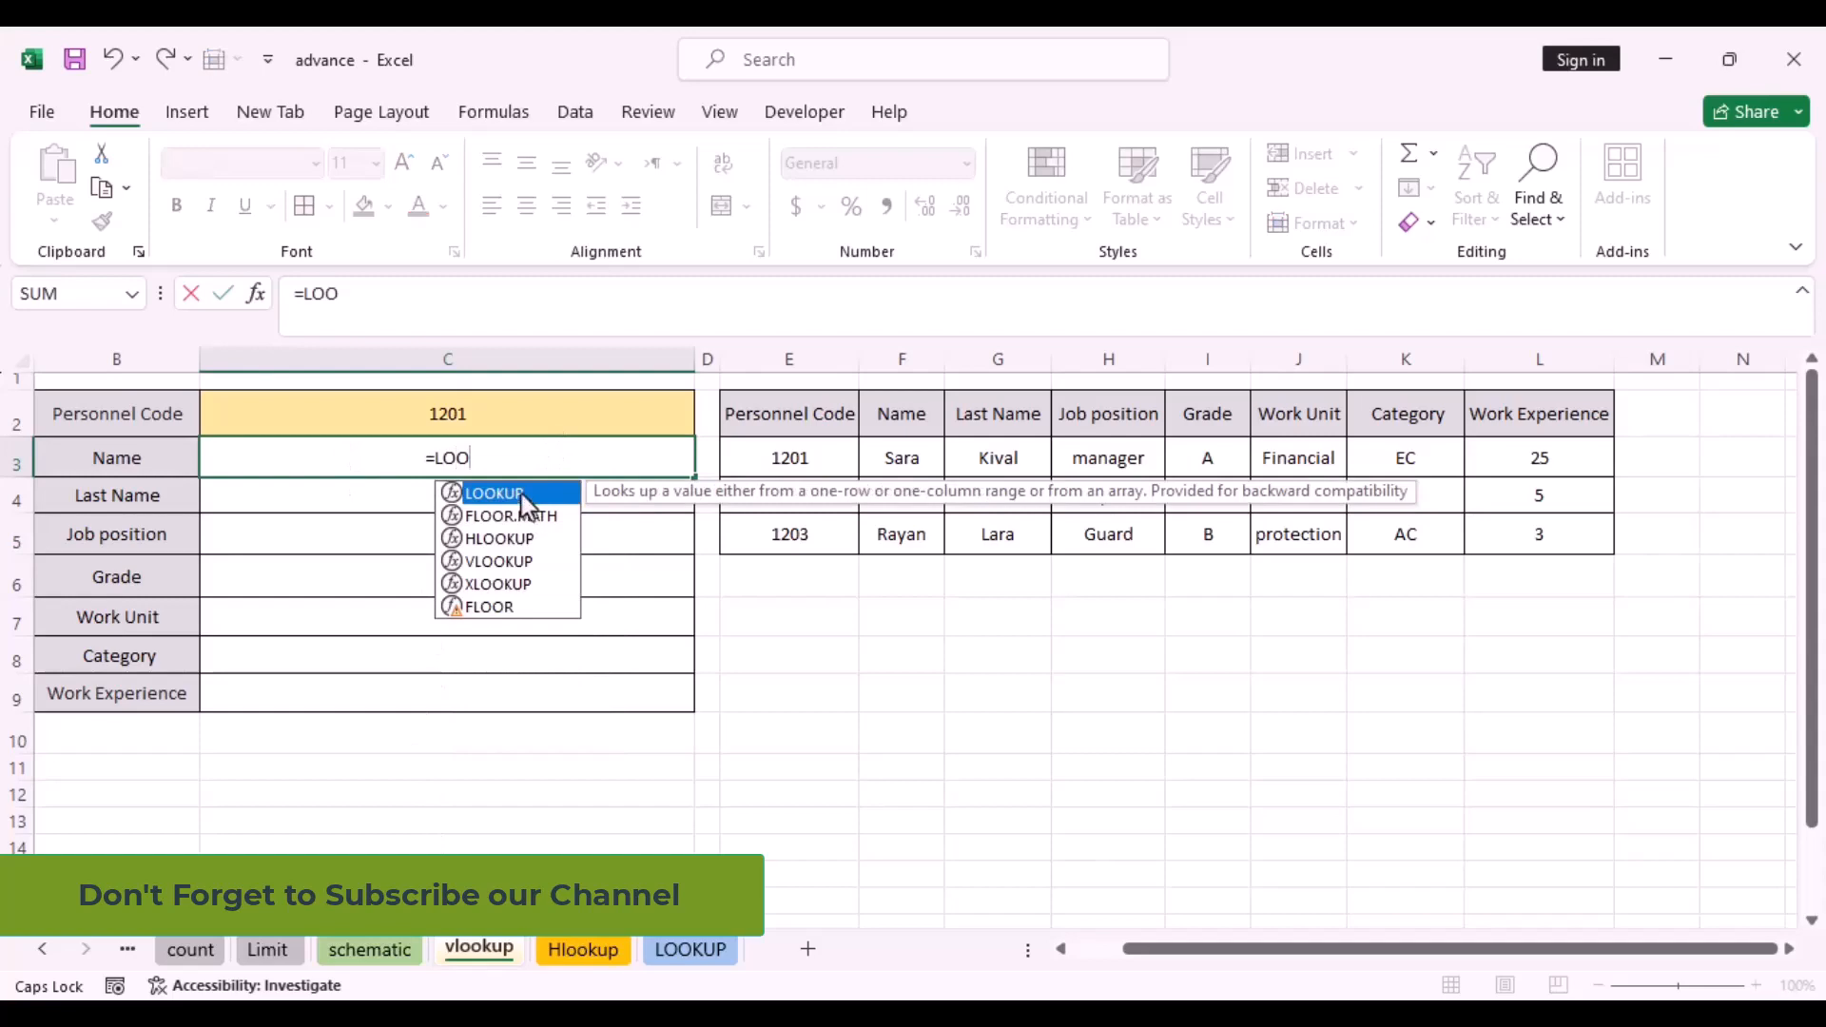
pyautogui.doubleClick(523, 494)
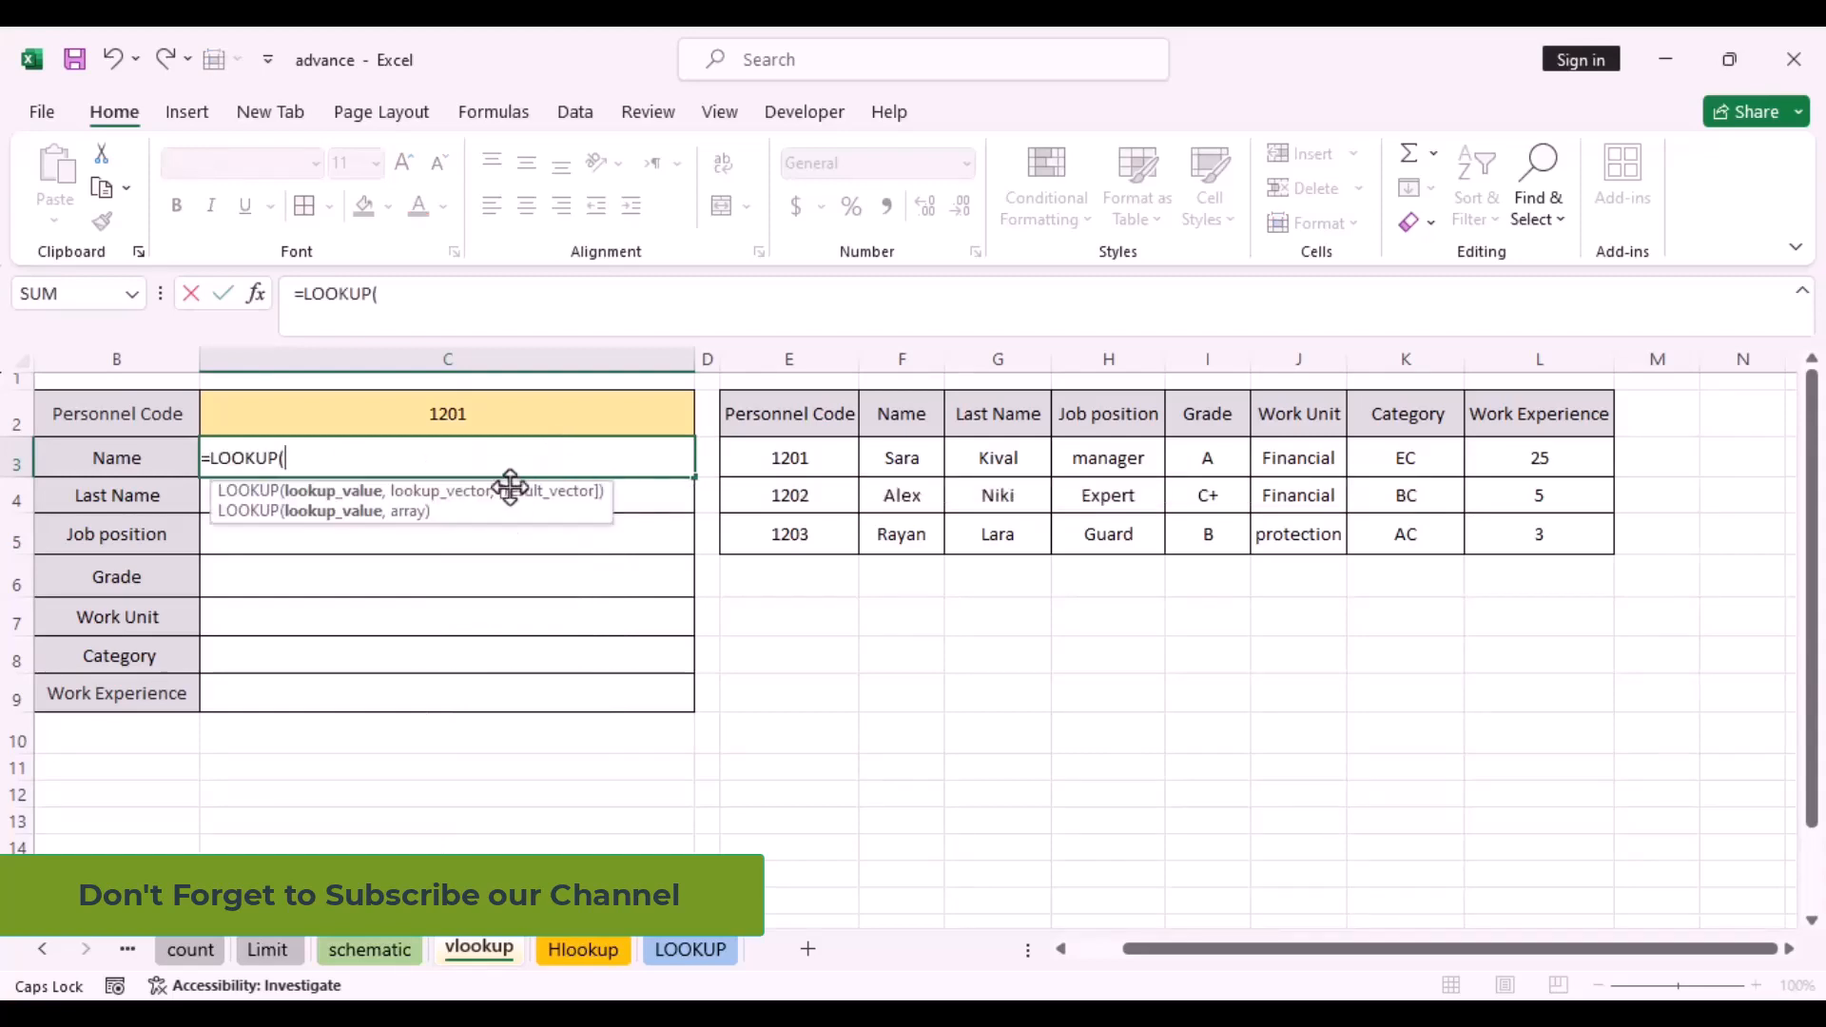
pyautogui.click(478, 416)
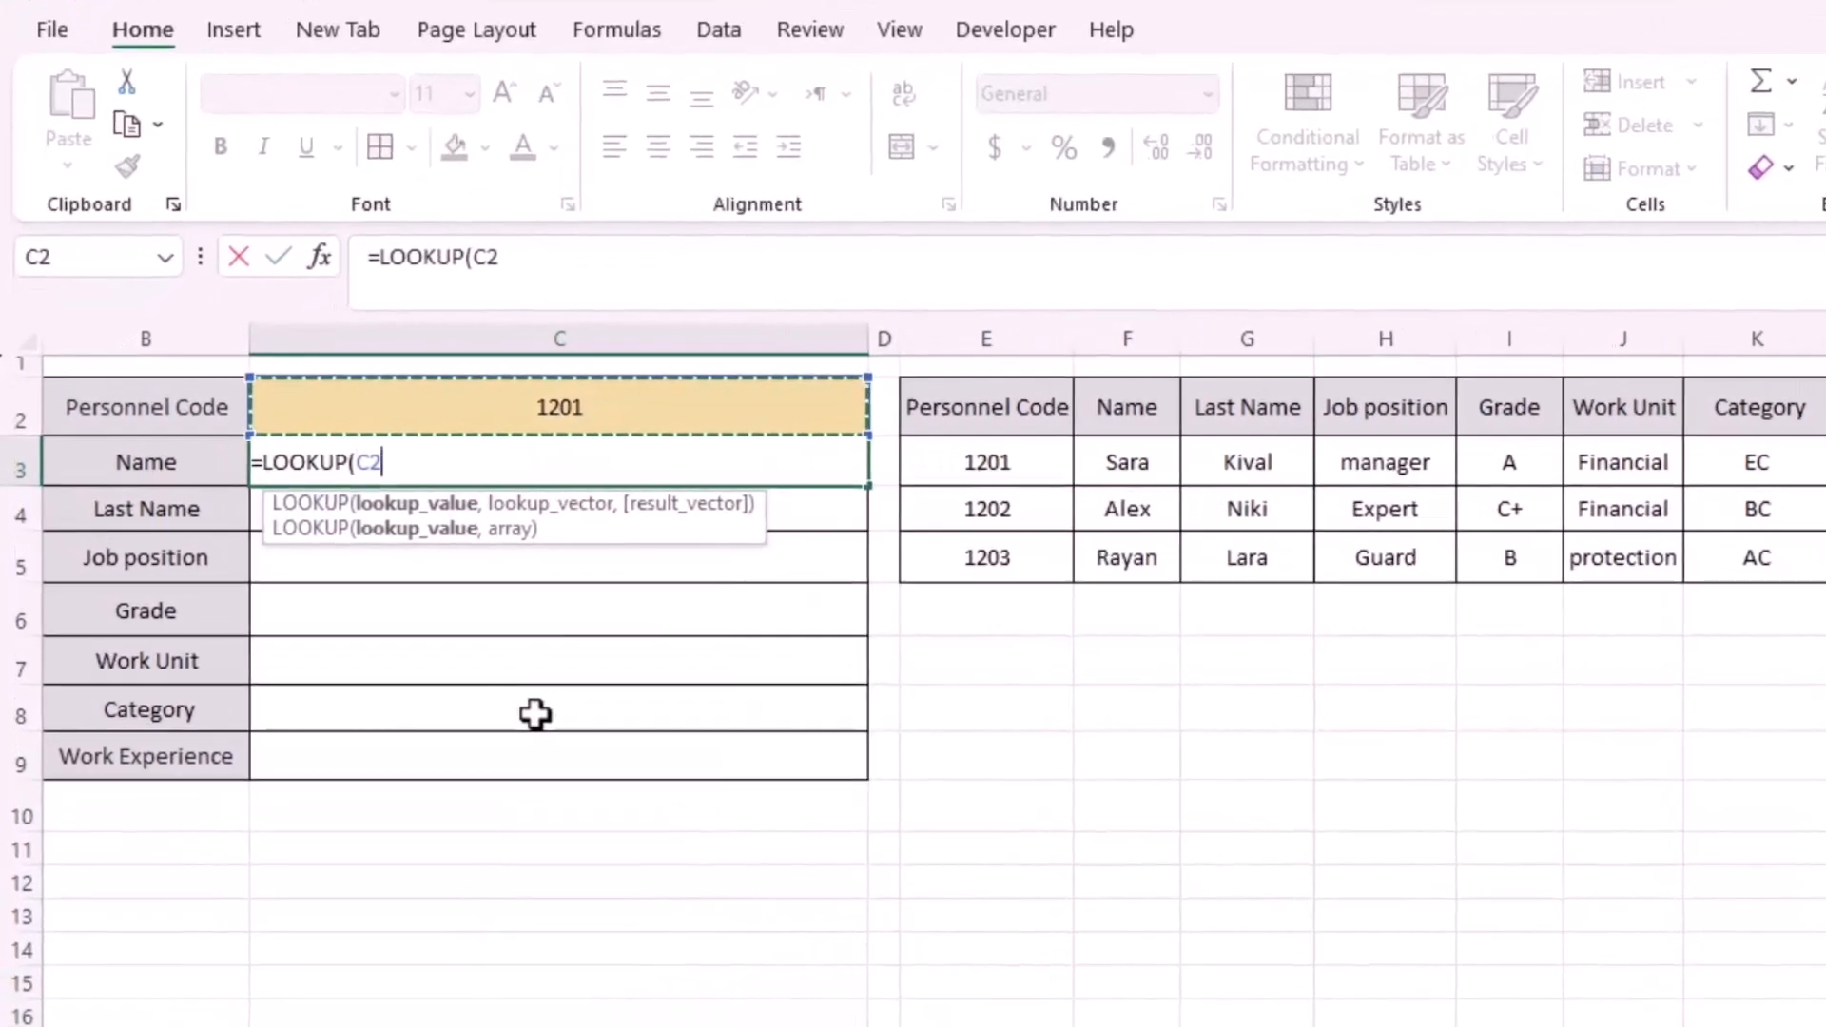
pyautogui.write(',')
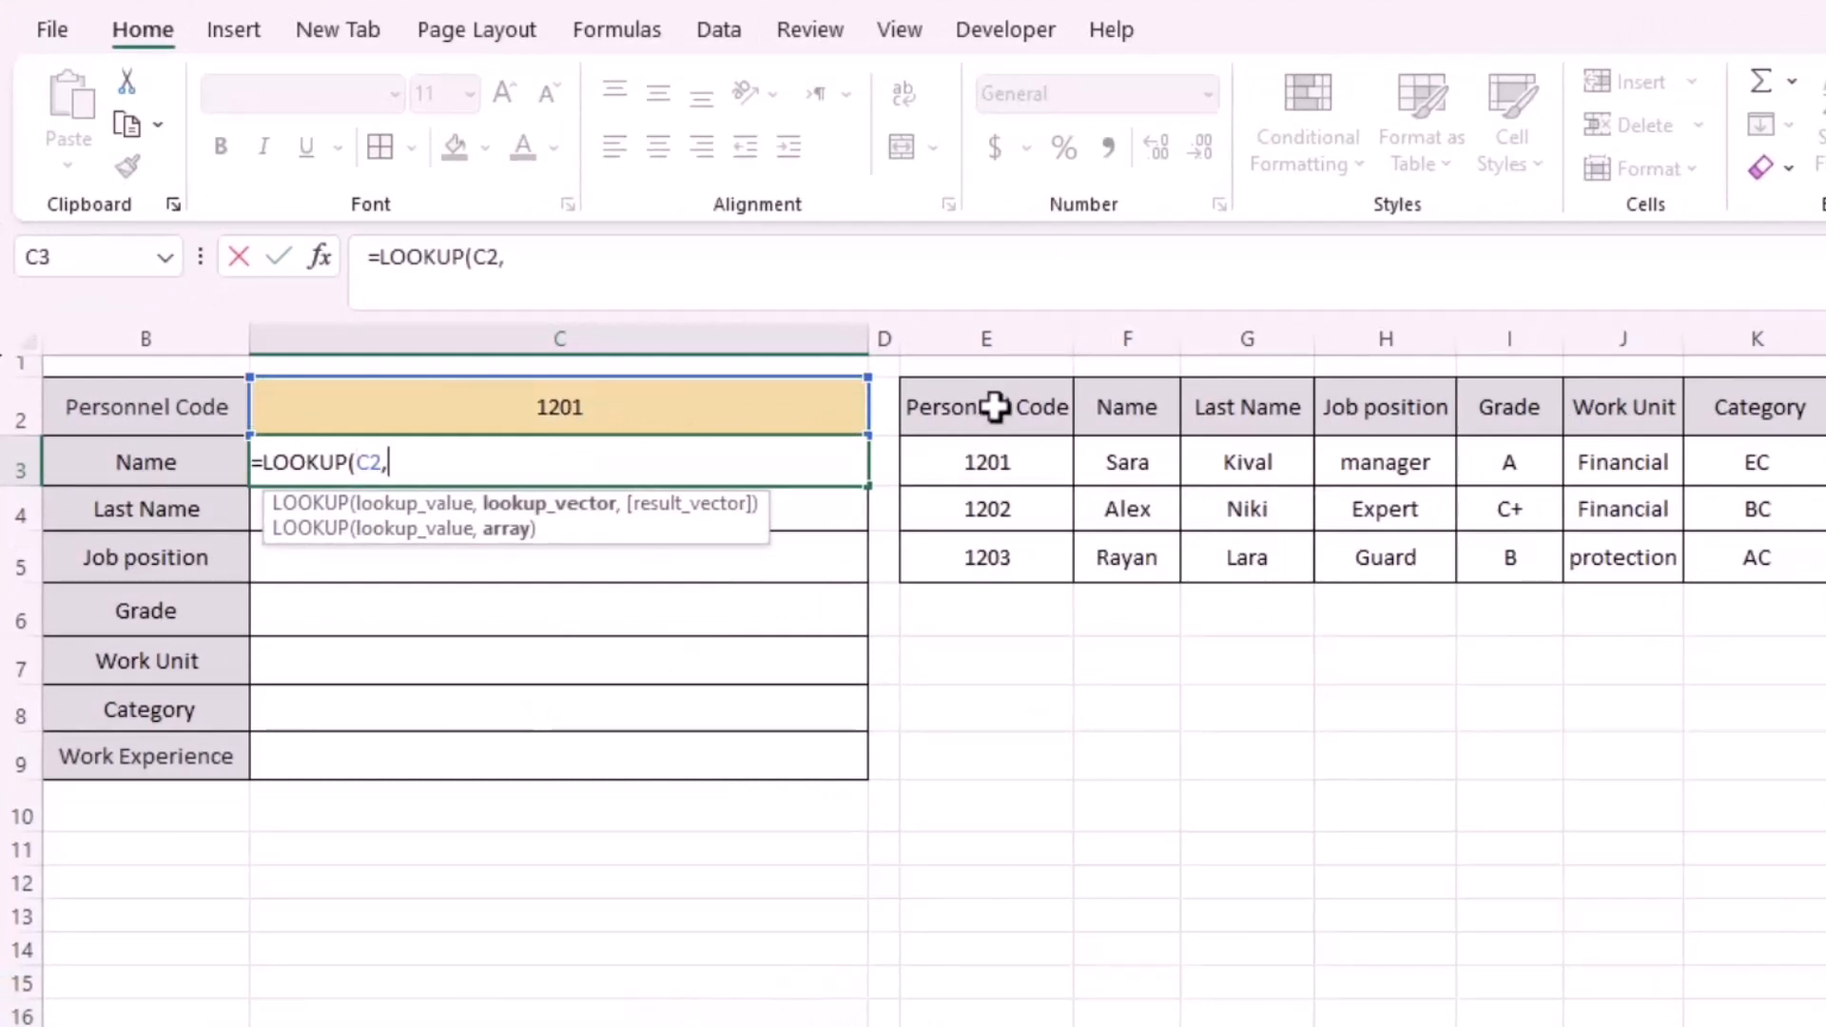
pyautogui.moveTo(995, 407); pyautogui.dragTo(995, 570)
pyautogui.write(',')
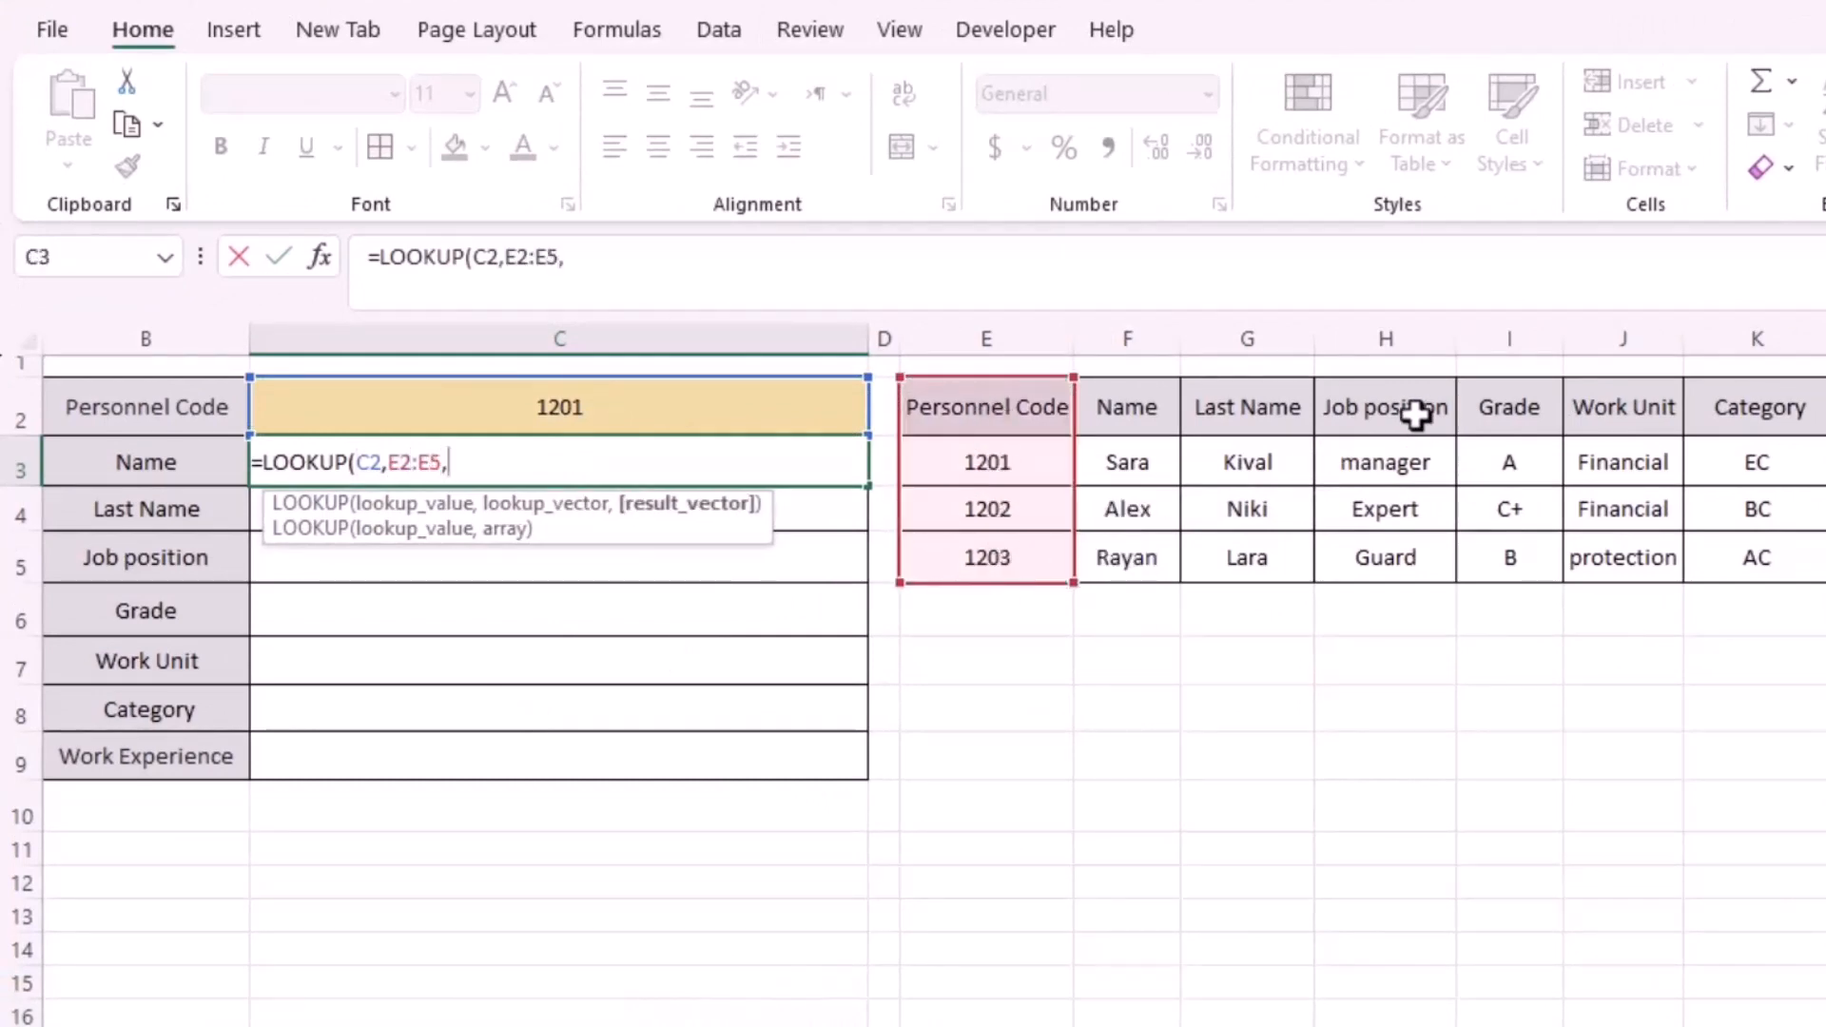
pyautogui.moveTo(1417, 407); pyautogui.dragTo(1411, 555)
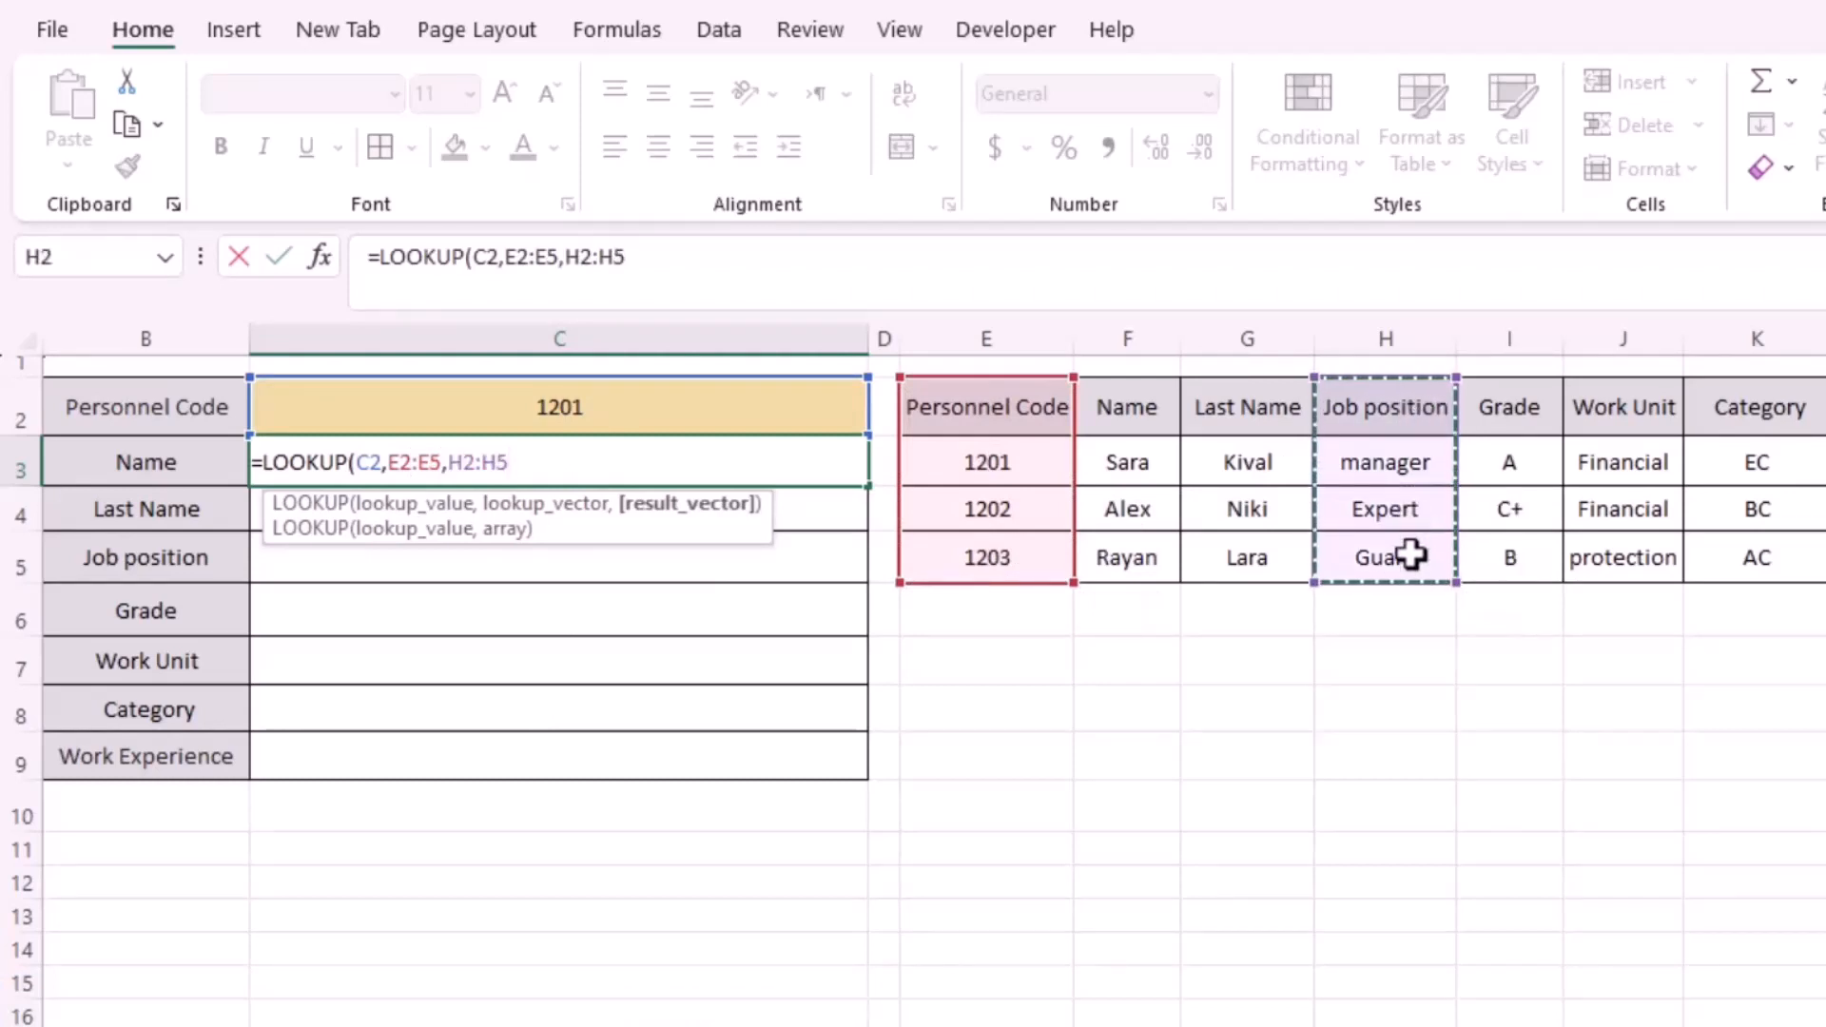
pyautogui.write(')')
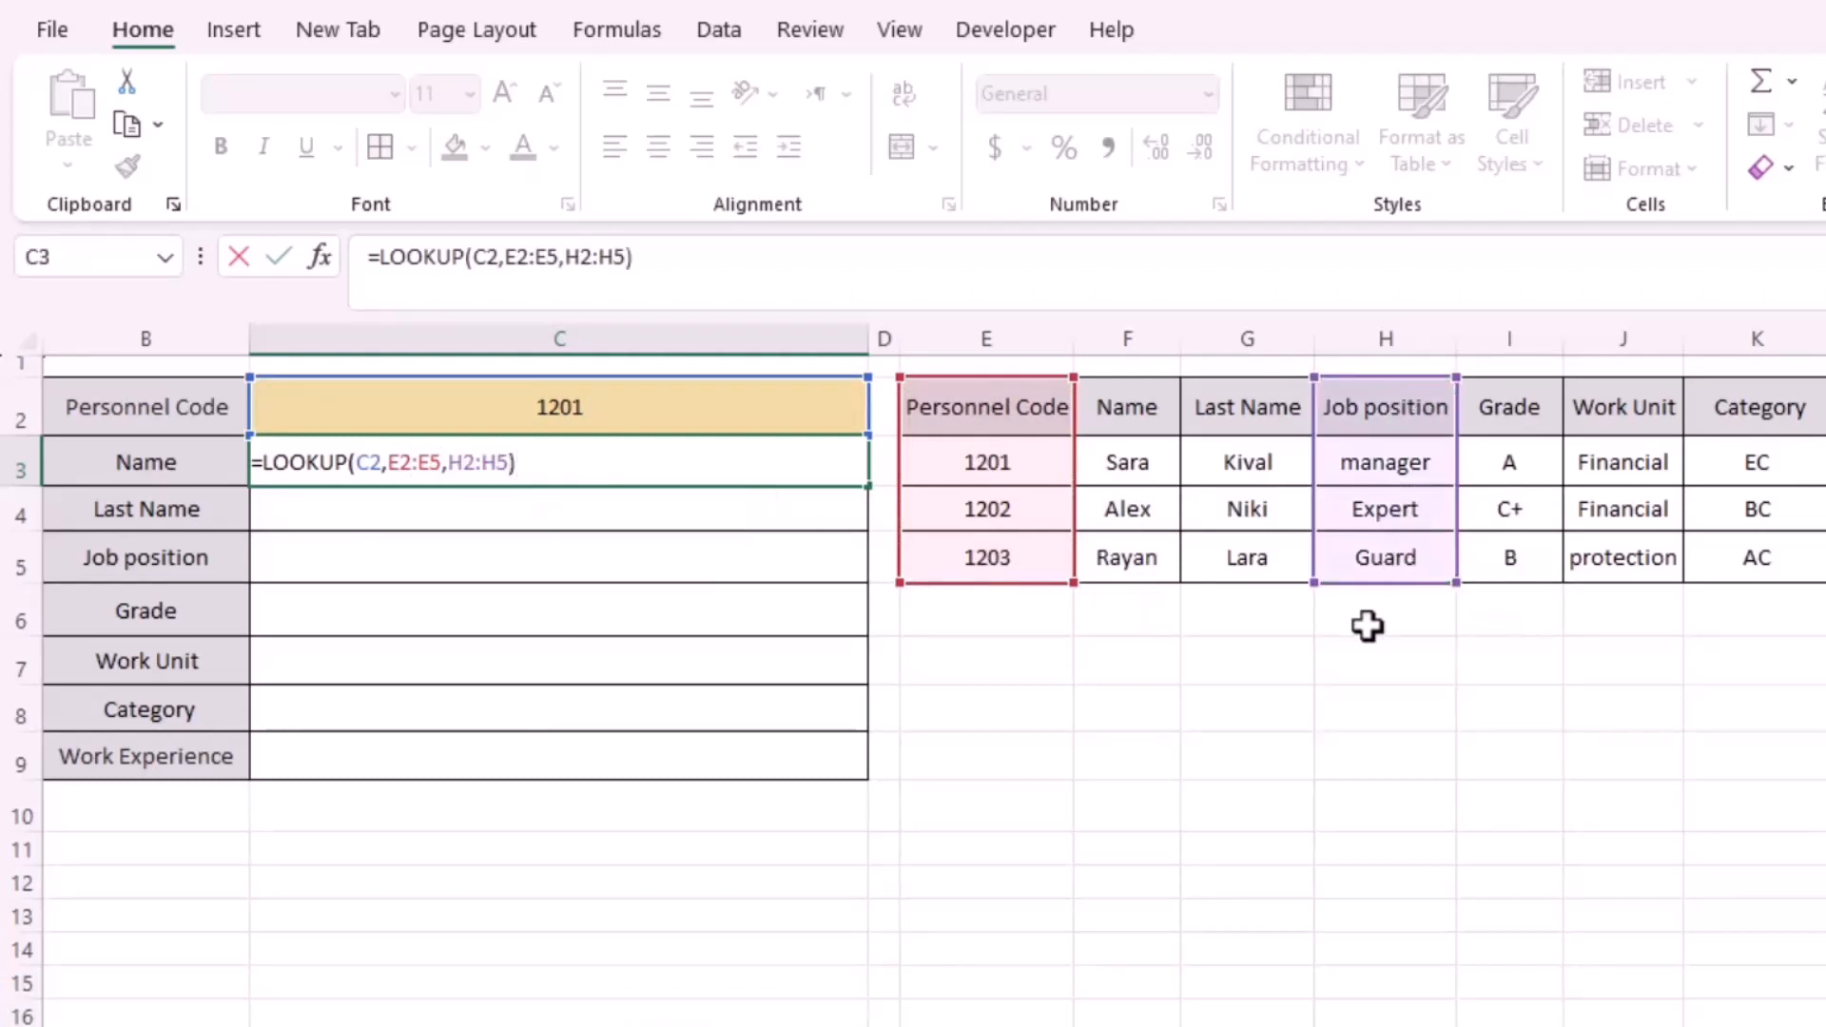
pyautogui.press('Return')
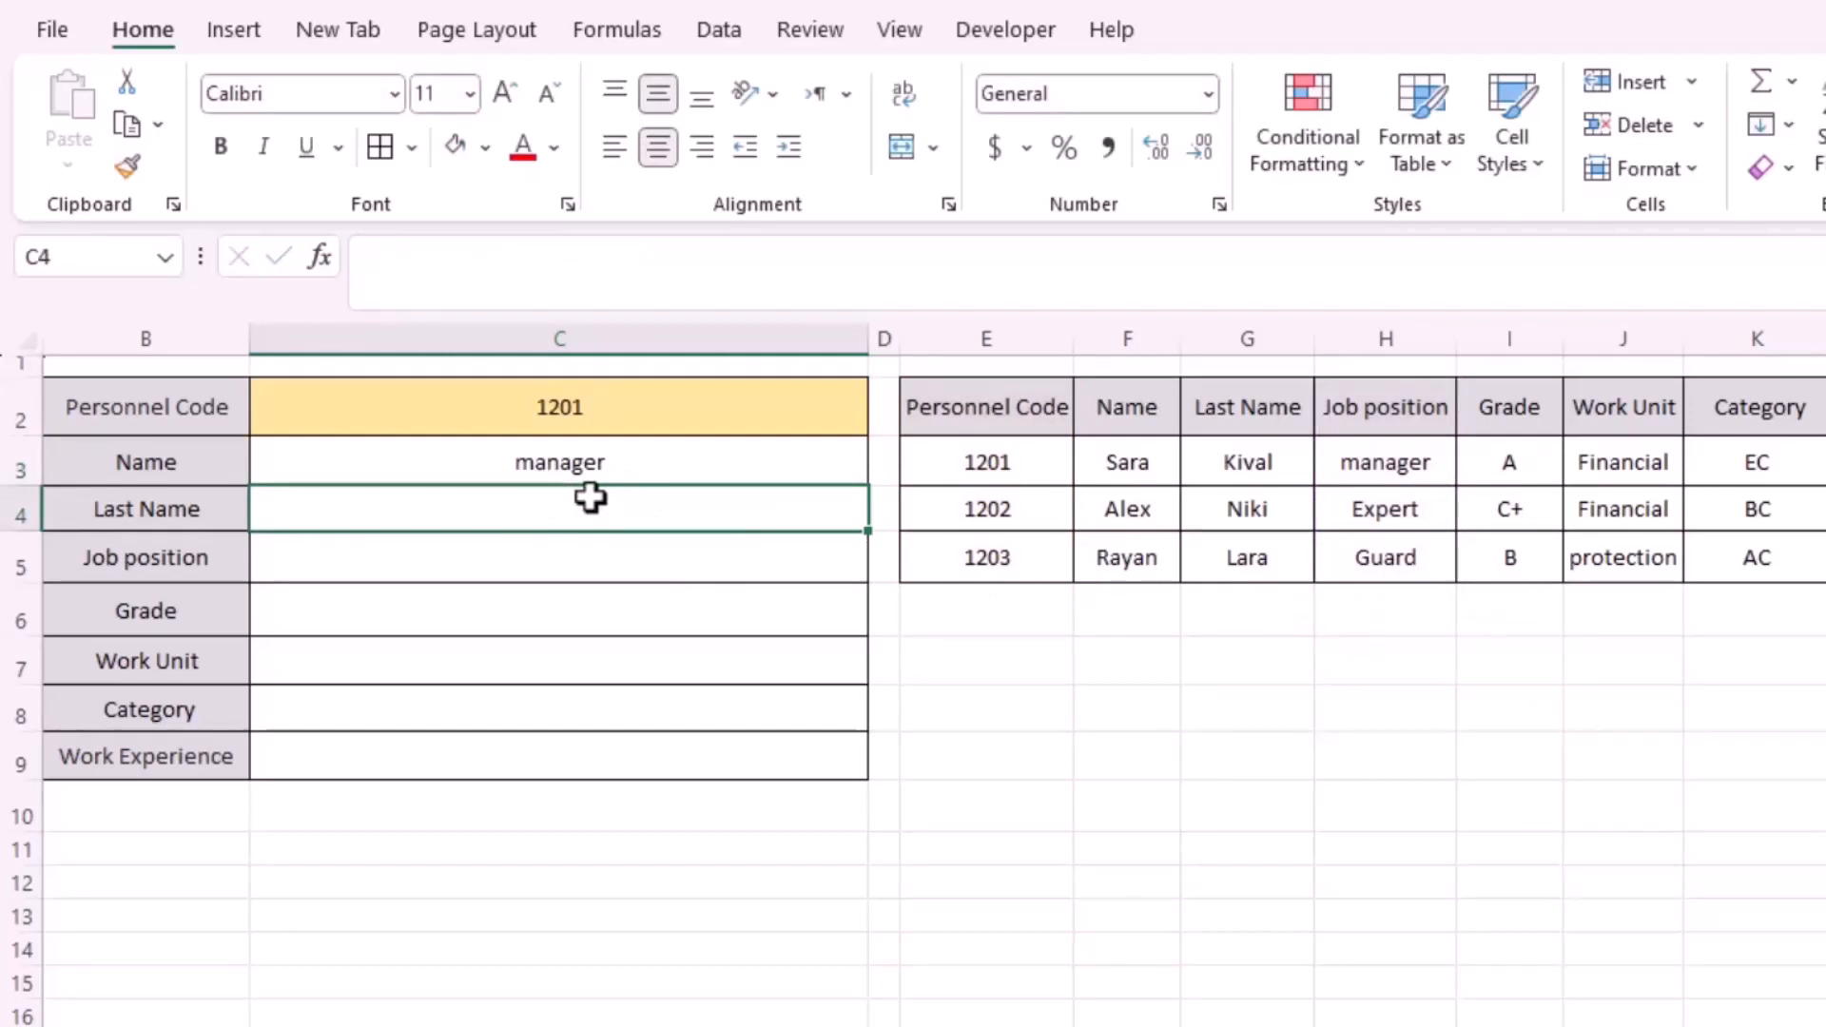
# - Rewrite the arguments of the formula in C3 so it reads =LOOKUP(C2,E2:E5,F2:F5), returning from the Name column
pyautogui.doubleClick(613, 464)
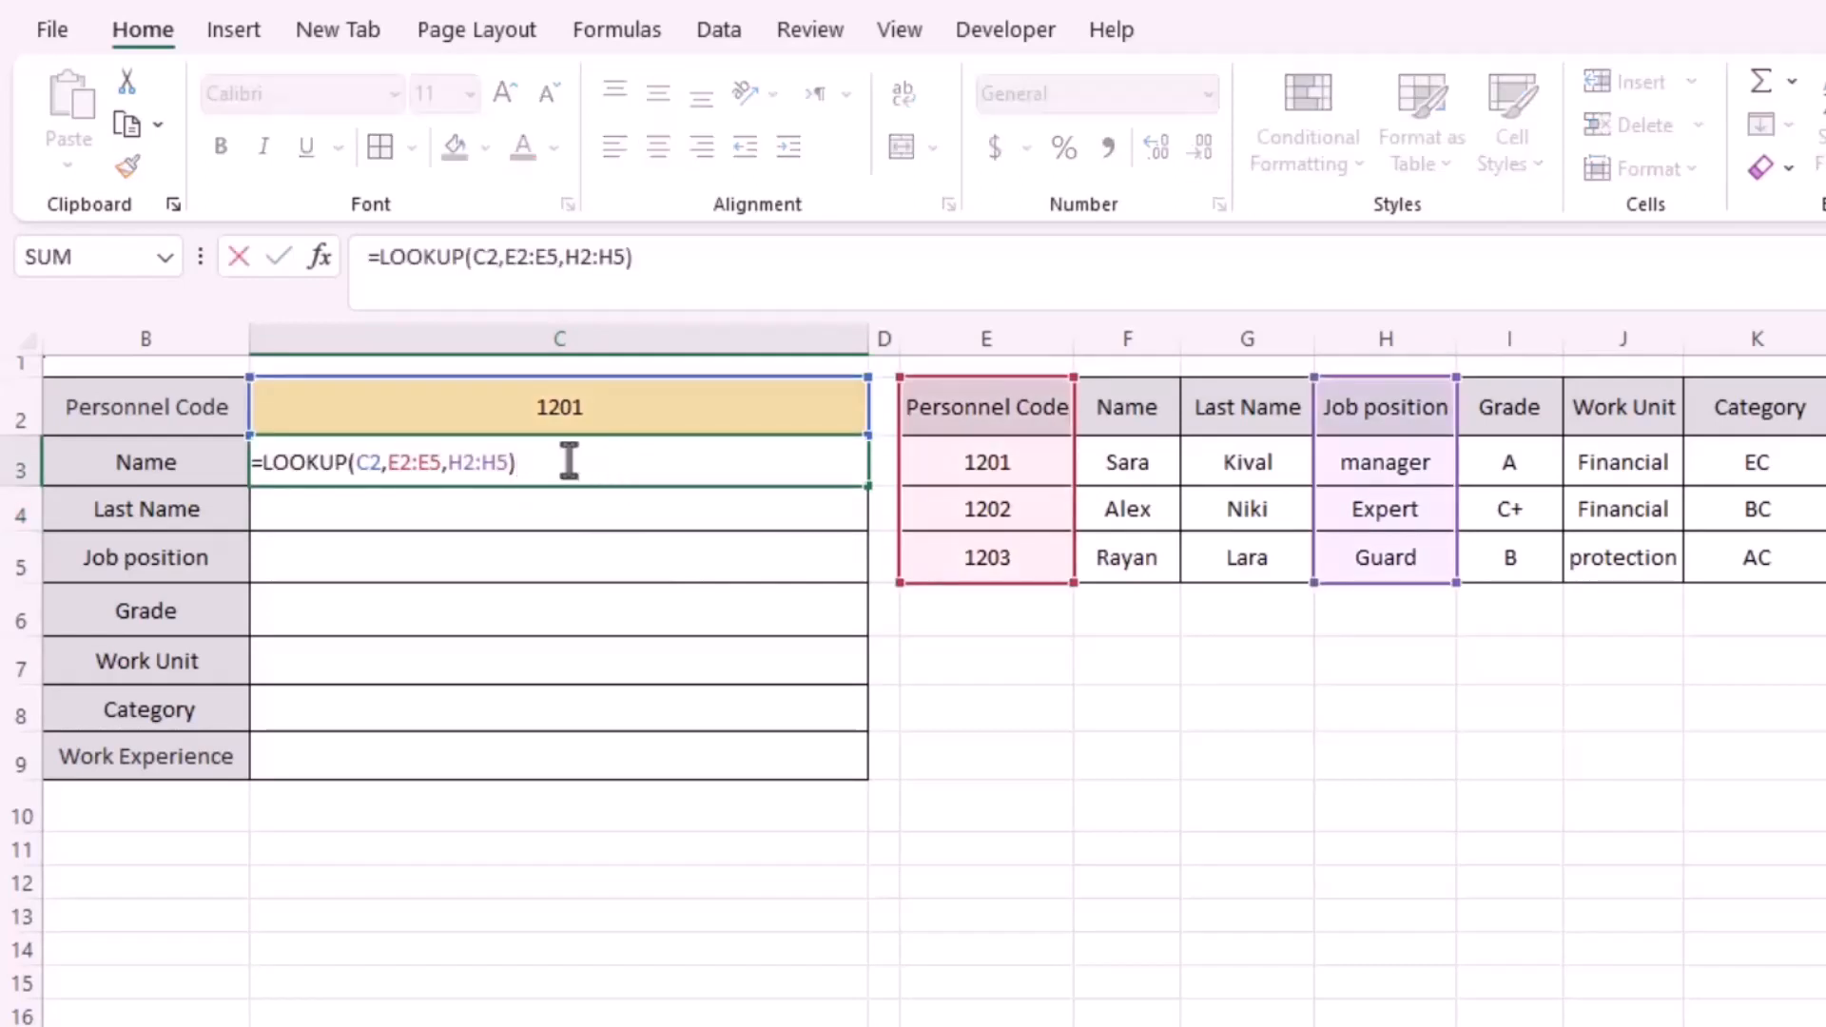
pyautogui.moveTo(570, 463); pyautogui.dragTo(373, 466)
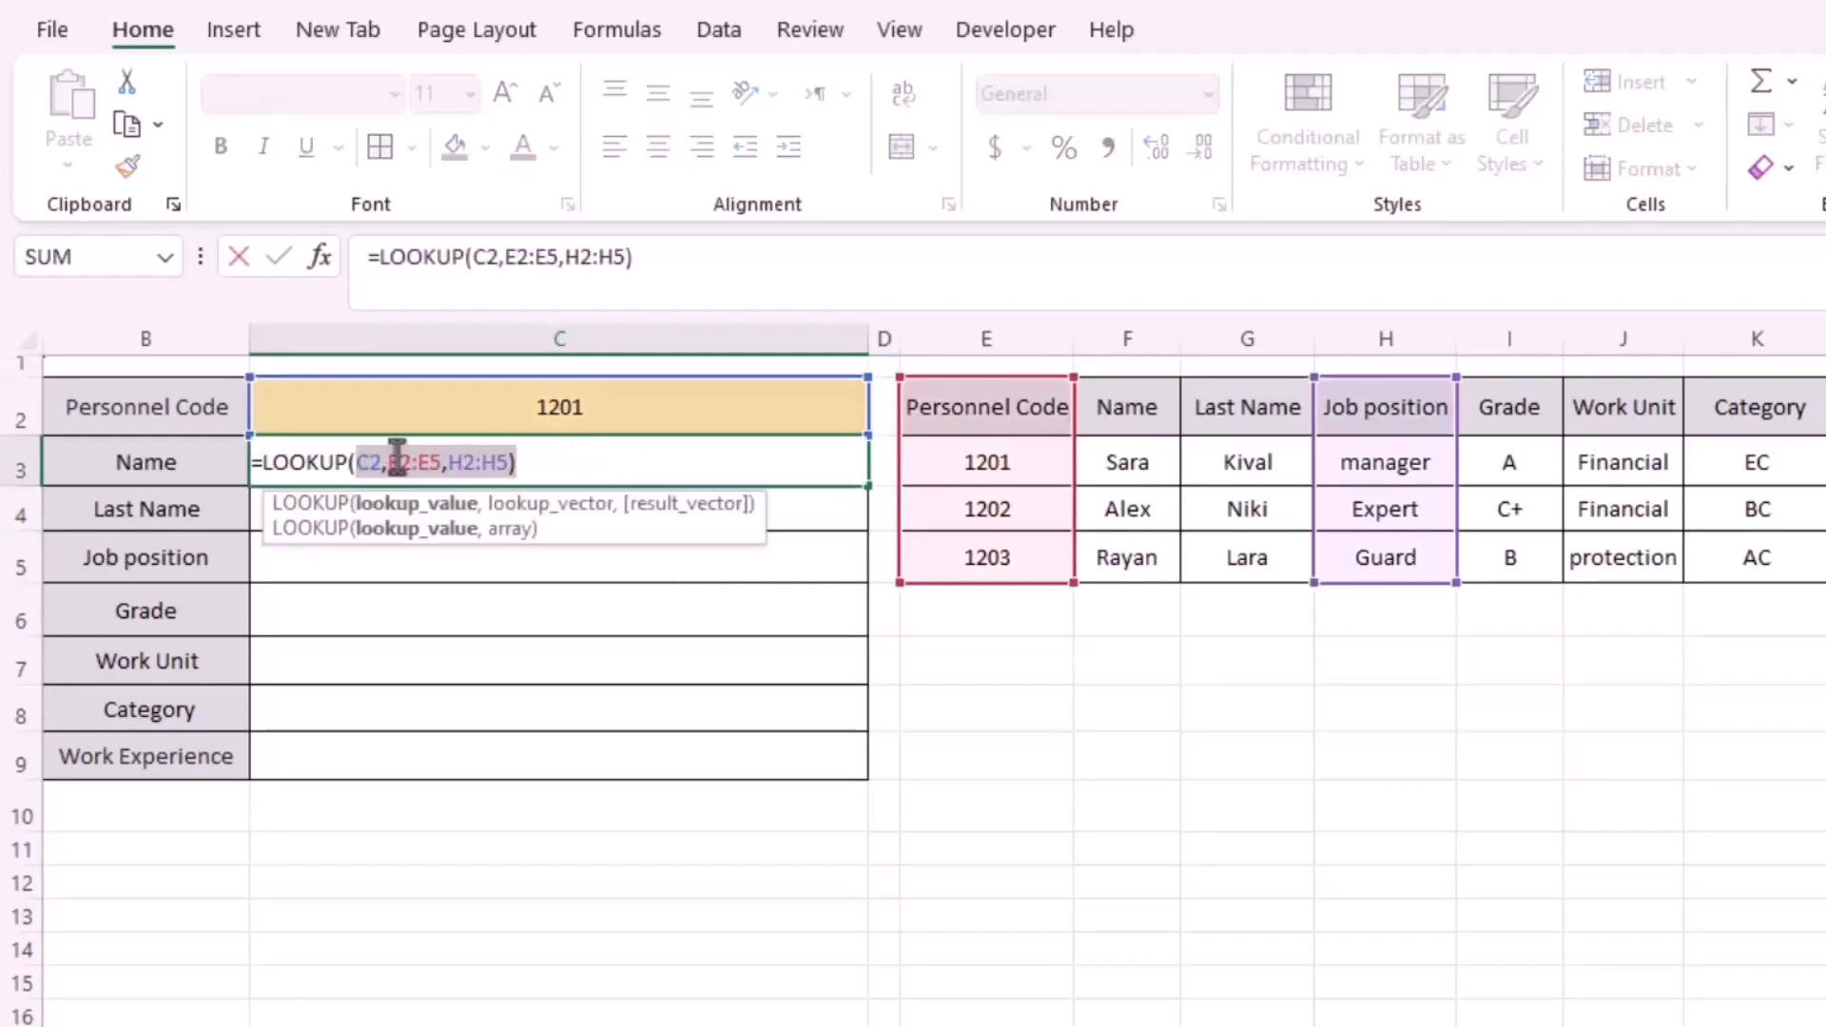
pyautogui.click(547, 408)
pyautogui.write(',')
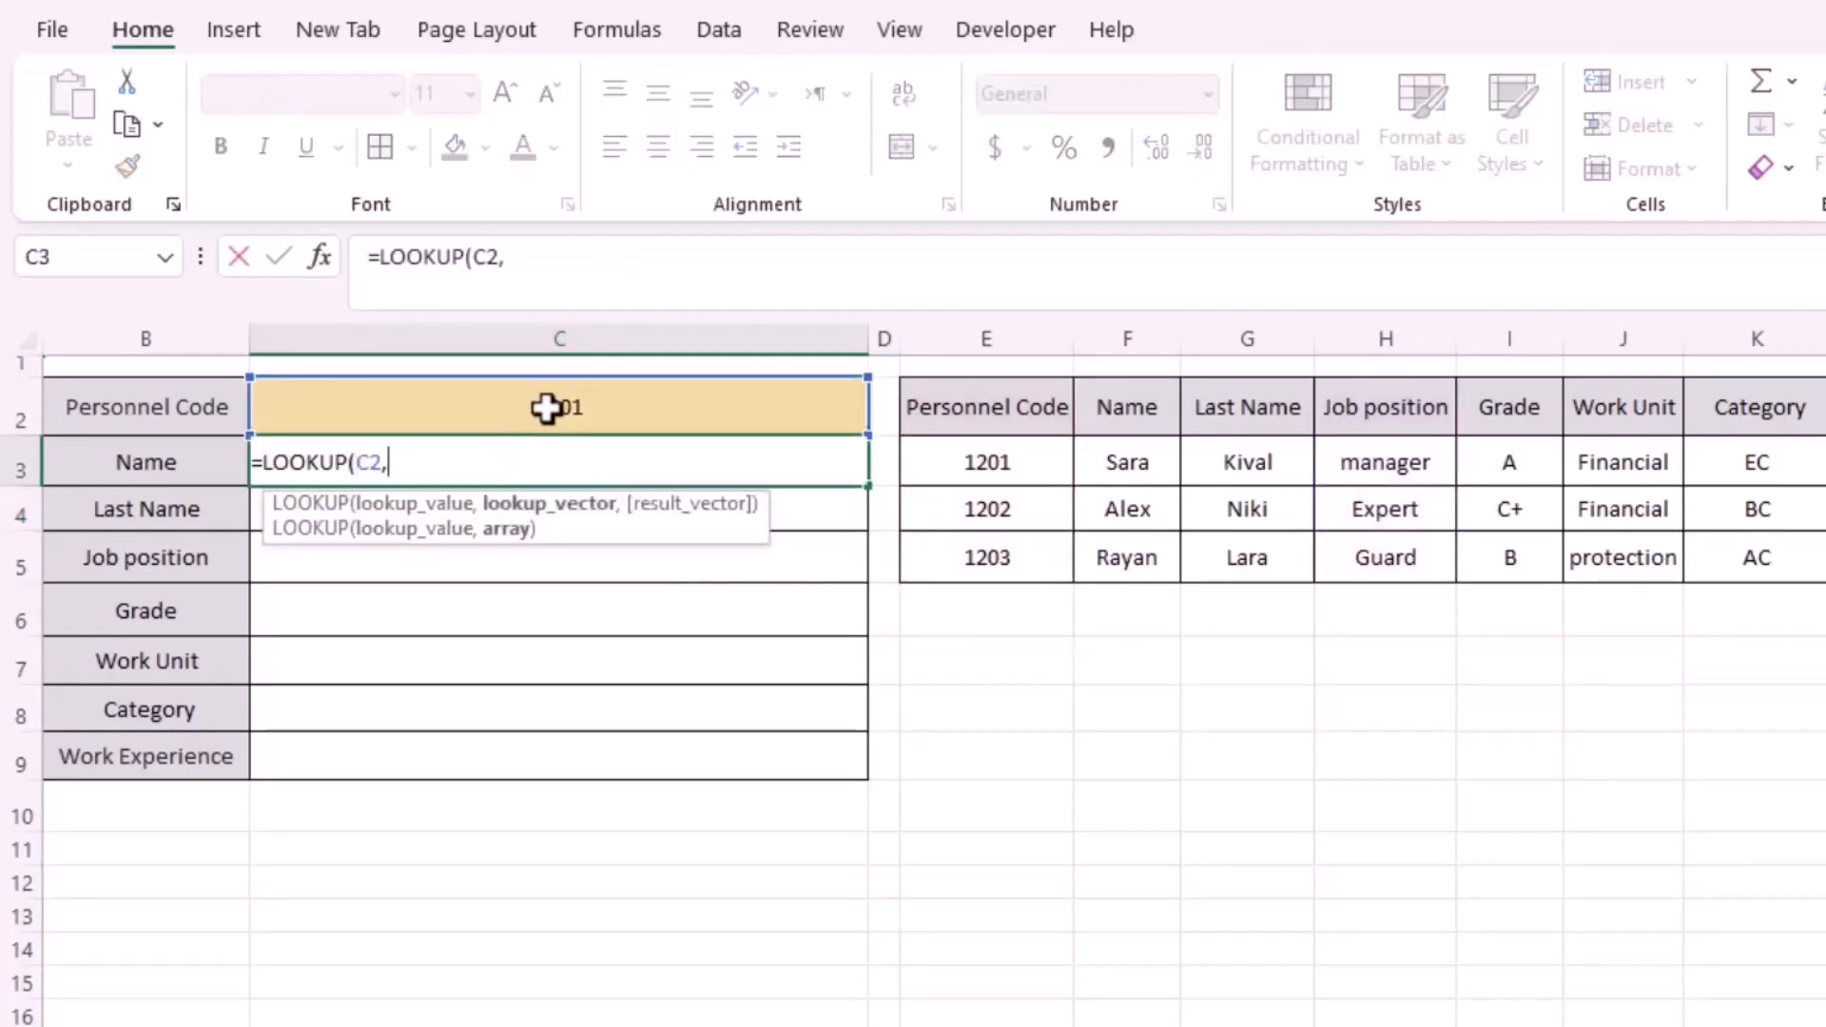
pyautogui.click(970, 417)
pyautogui.moveTo(970, 416); pyautogui.dragTo(975, 555)
pyautogui.write(',')
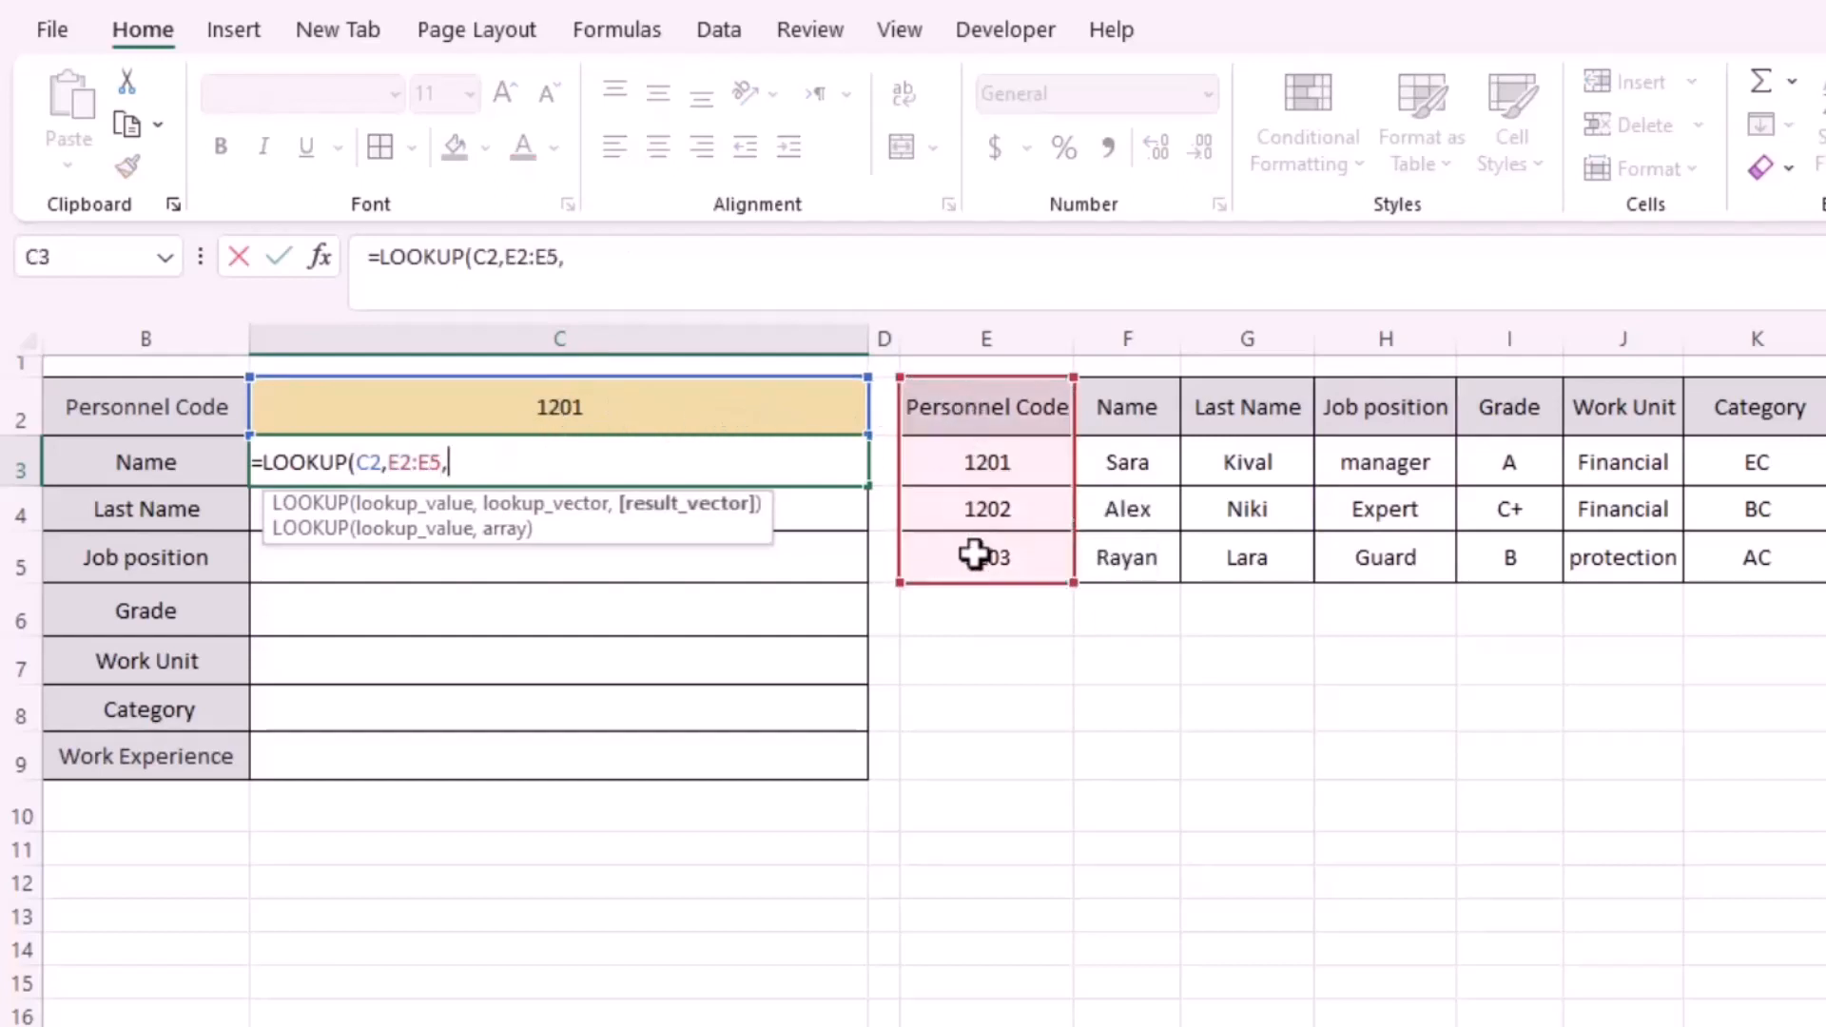
pyautogui.moveTo(1137, 397); pyautogui.dragTo(1139, 549)
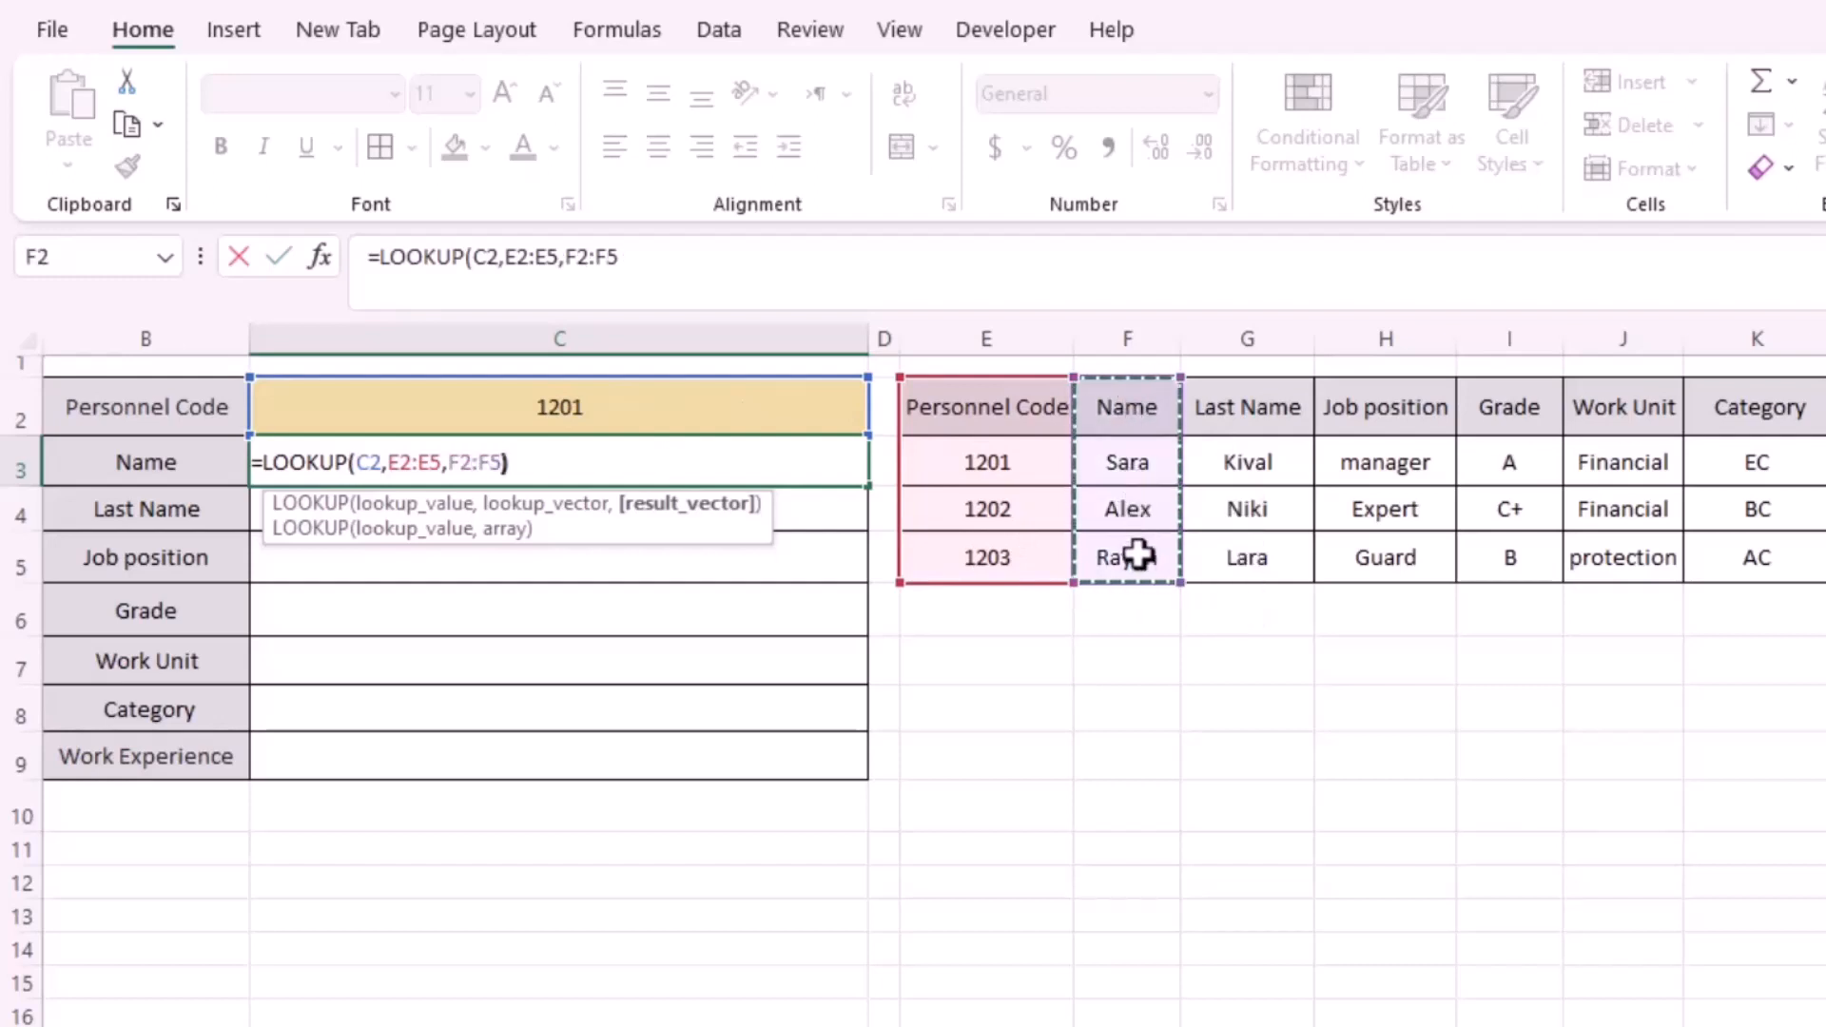
pyautogui.write(')')
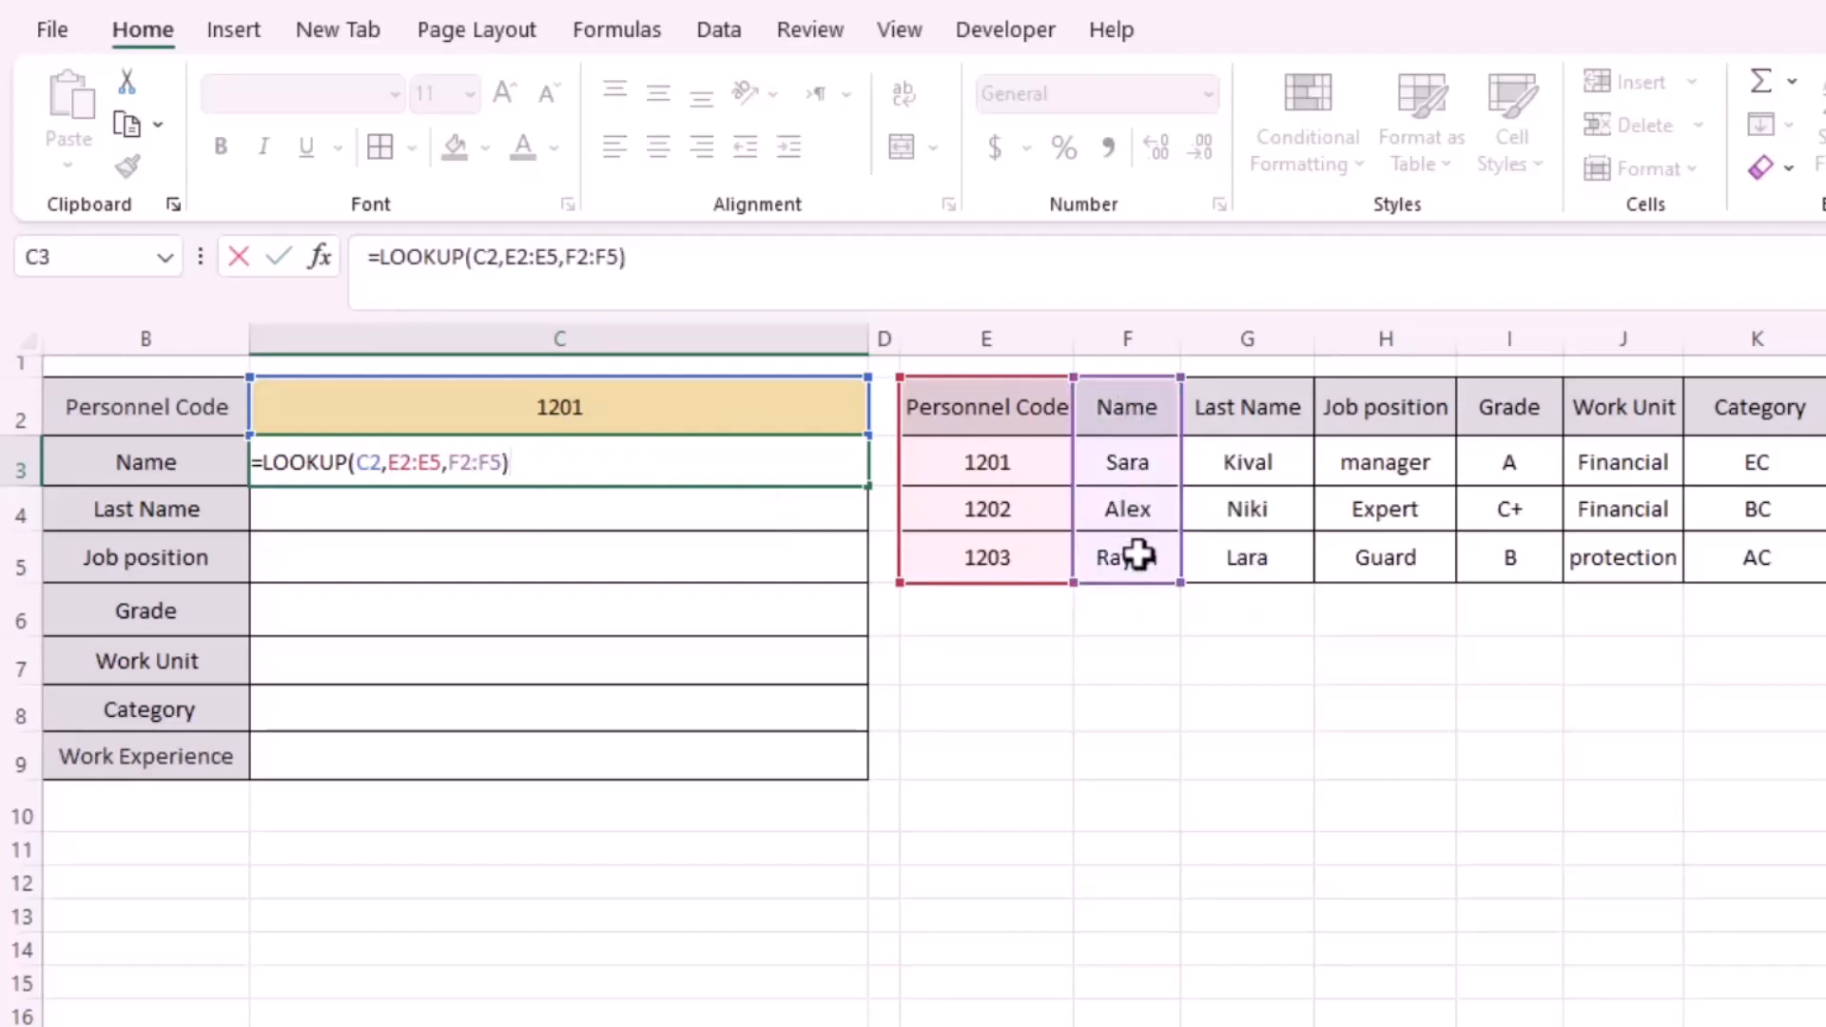
pyautogui.press('Return')
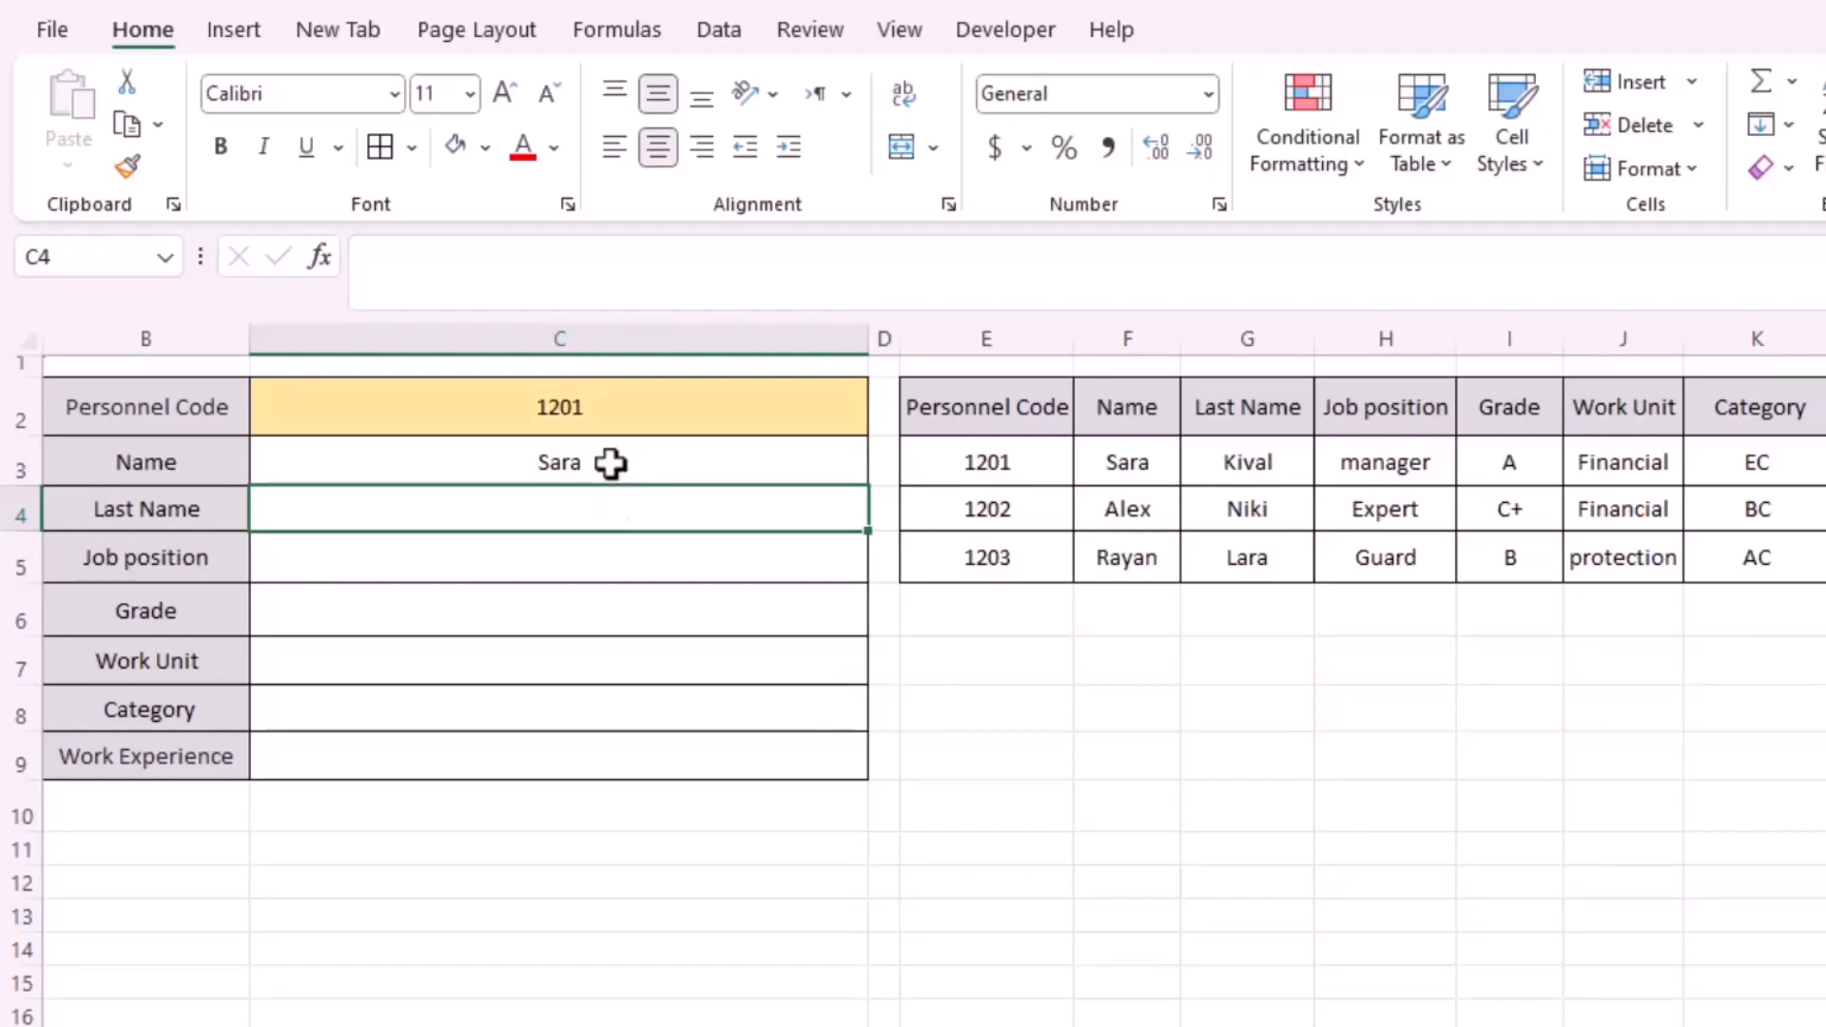
# - Replace the arguments in C3 with the array form of LOOKUP, using C2 as lookup value and E2:F5 as array
pyautogui.doubleClick(613, 463)
pyautogui.moveTo(572, 465); pyautogui.dragTo(361, 466)
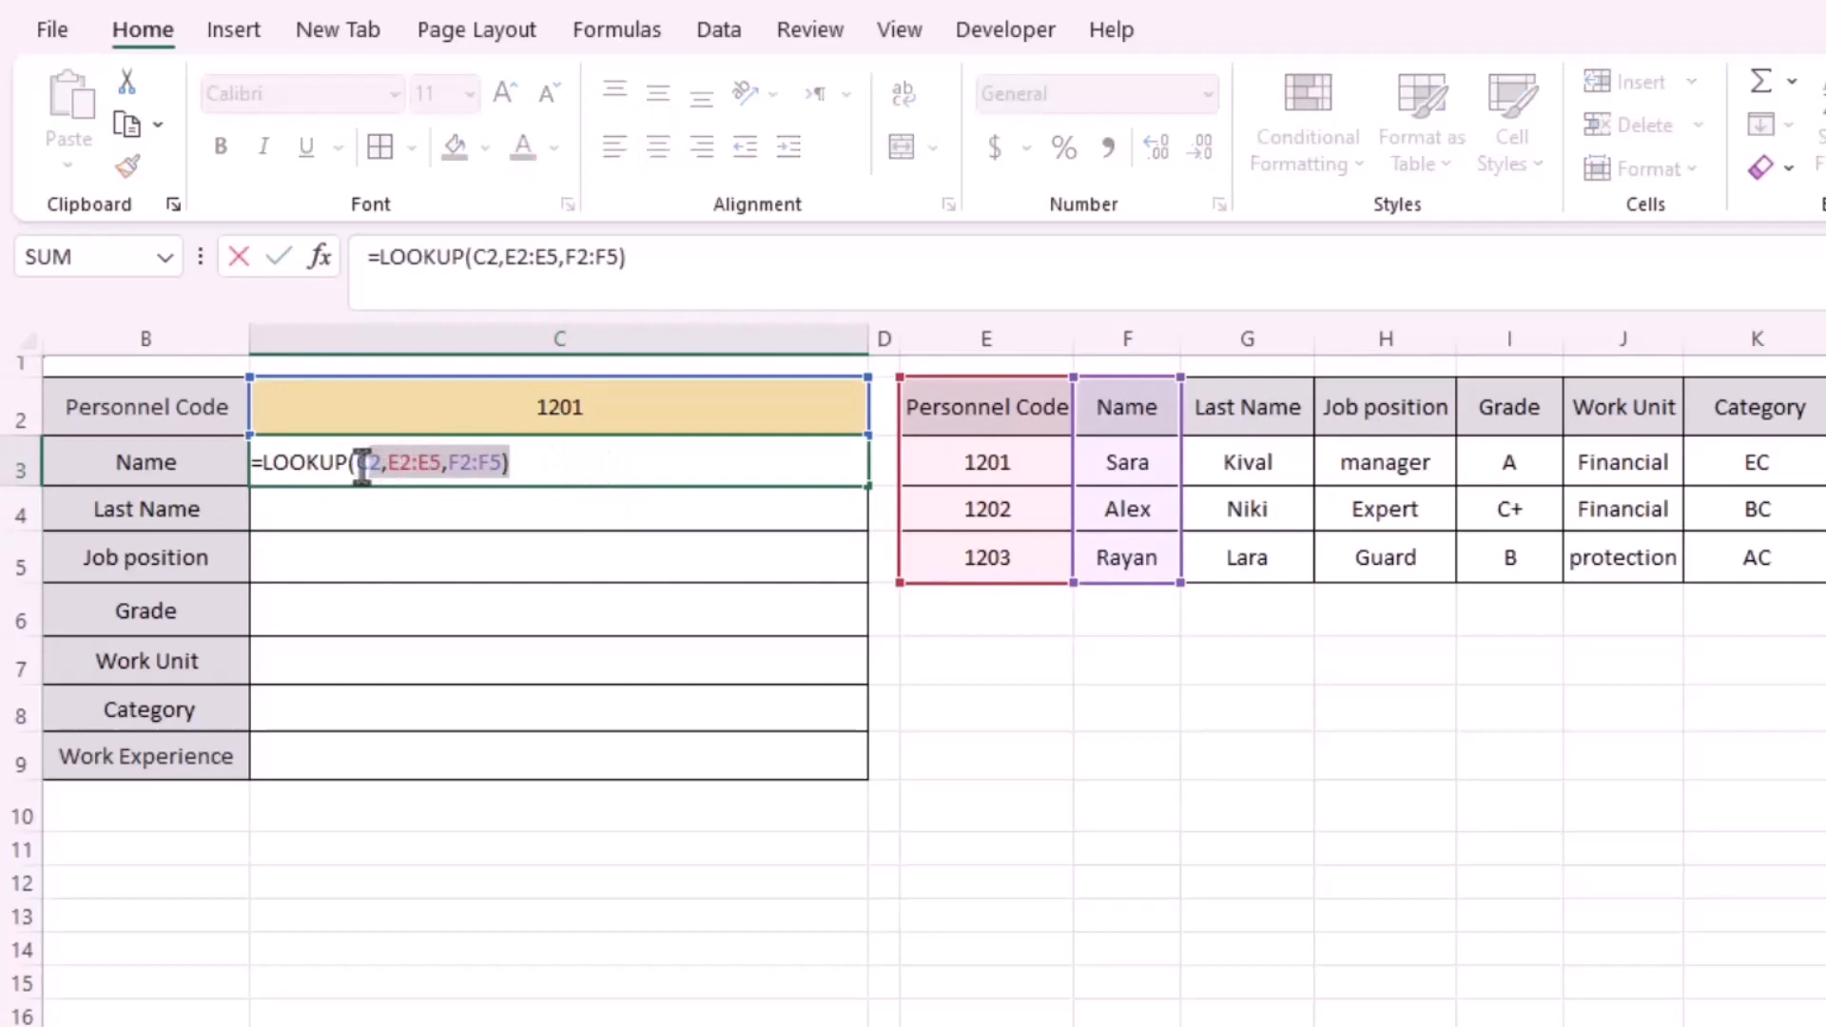
pyautogui.press('BackSpace')
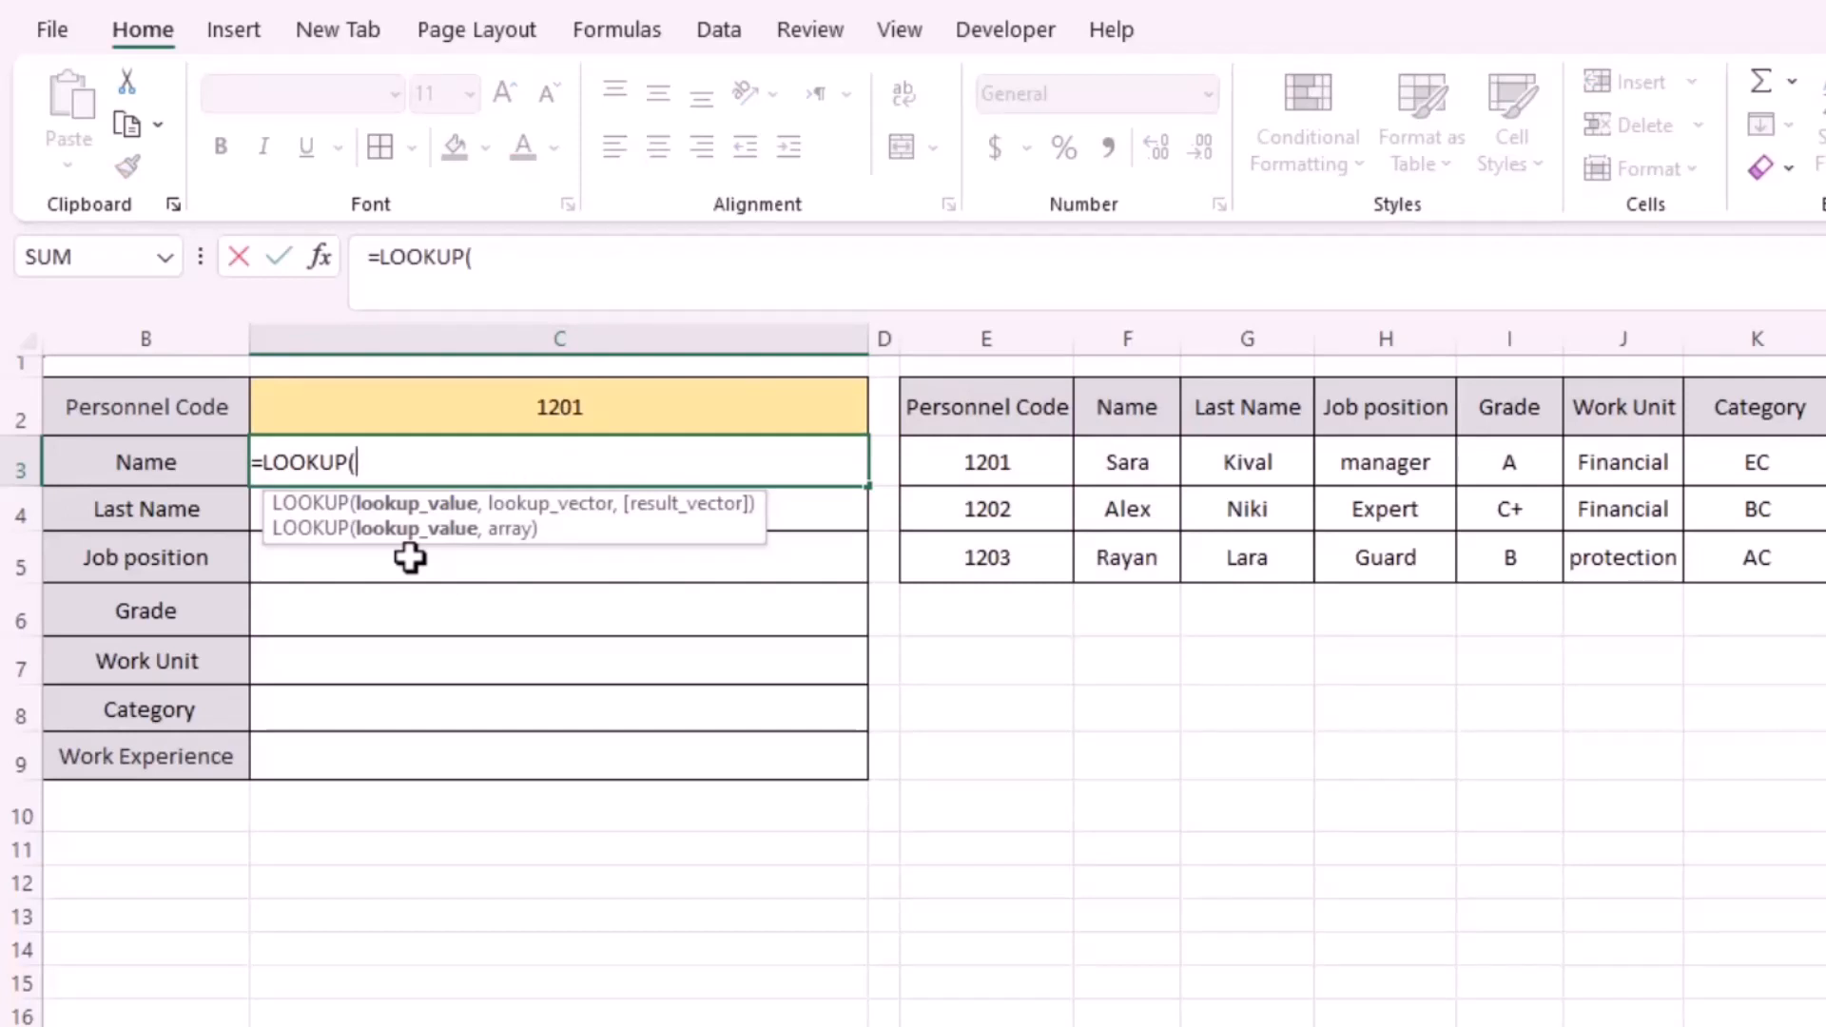
pyautogui.click(559, 407)
pyautogui.write(',')
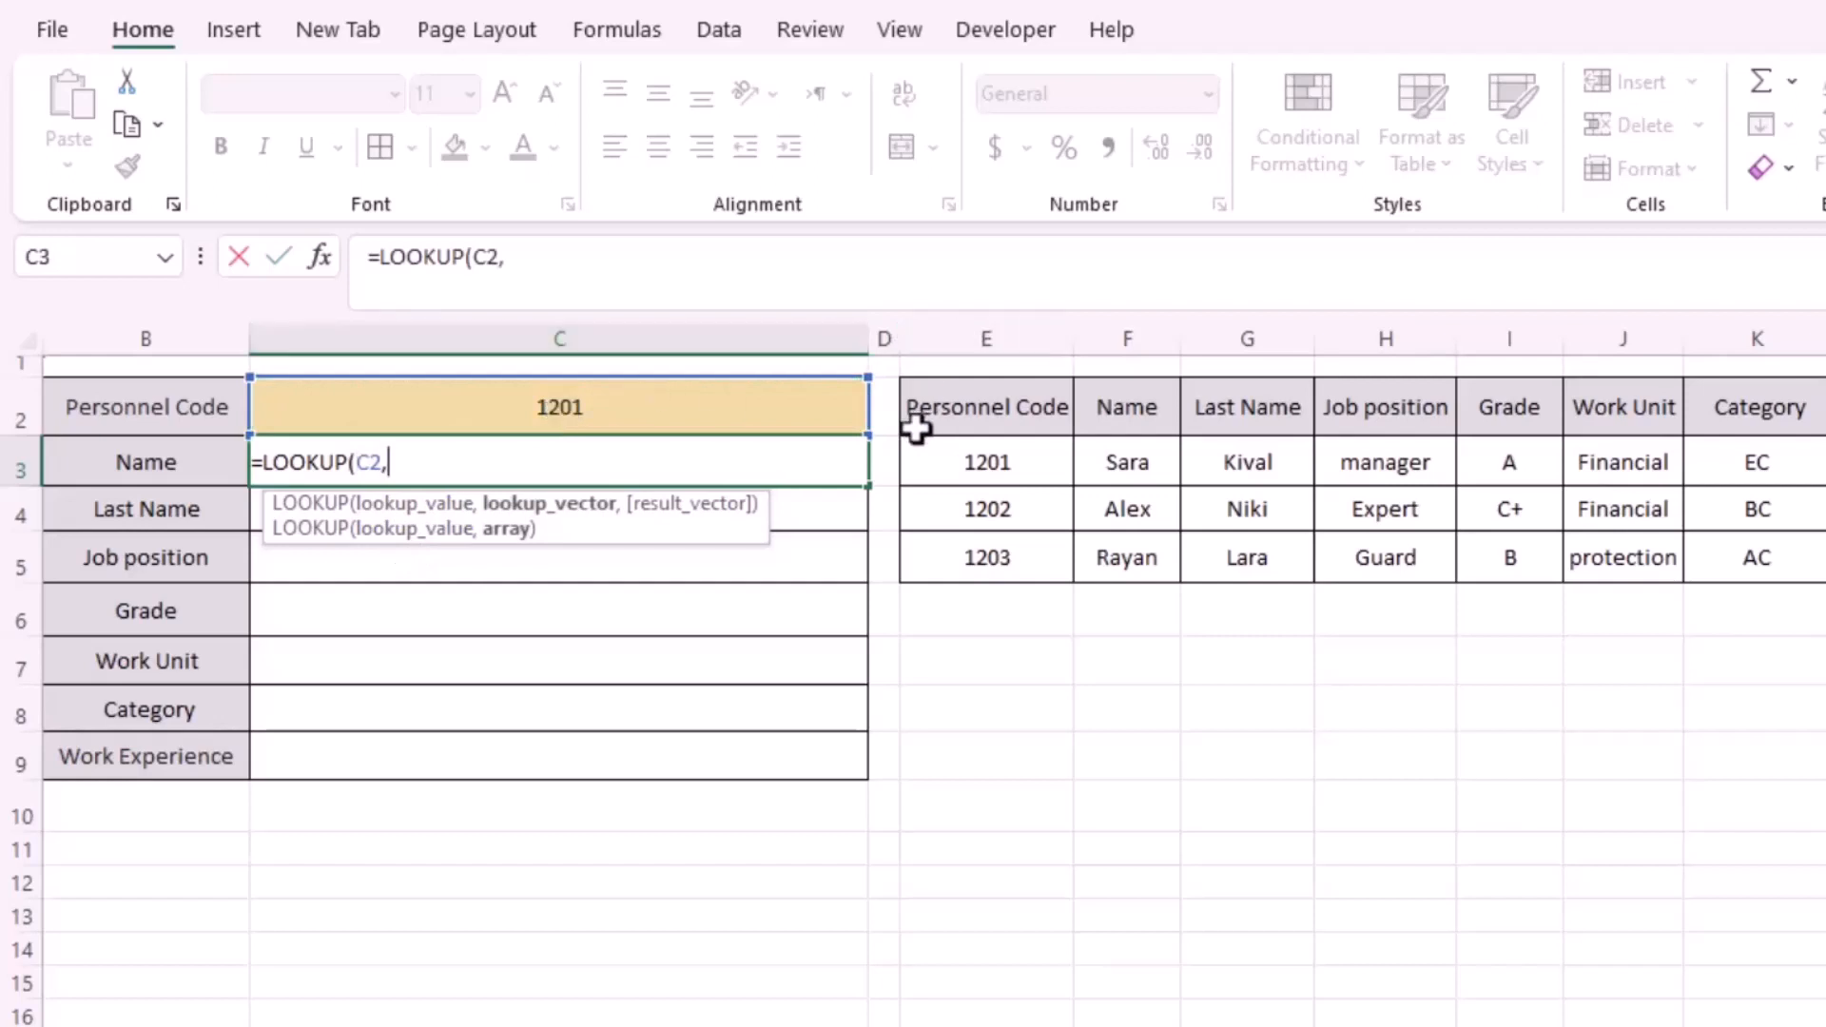
pyautogui.moveTo(937, 408); pyautogui.dragTo(1116, 549)
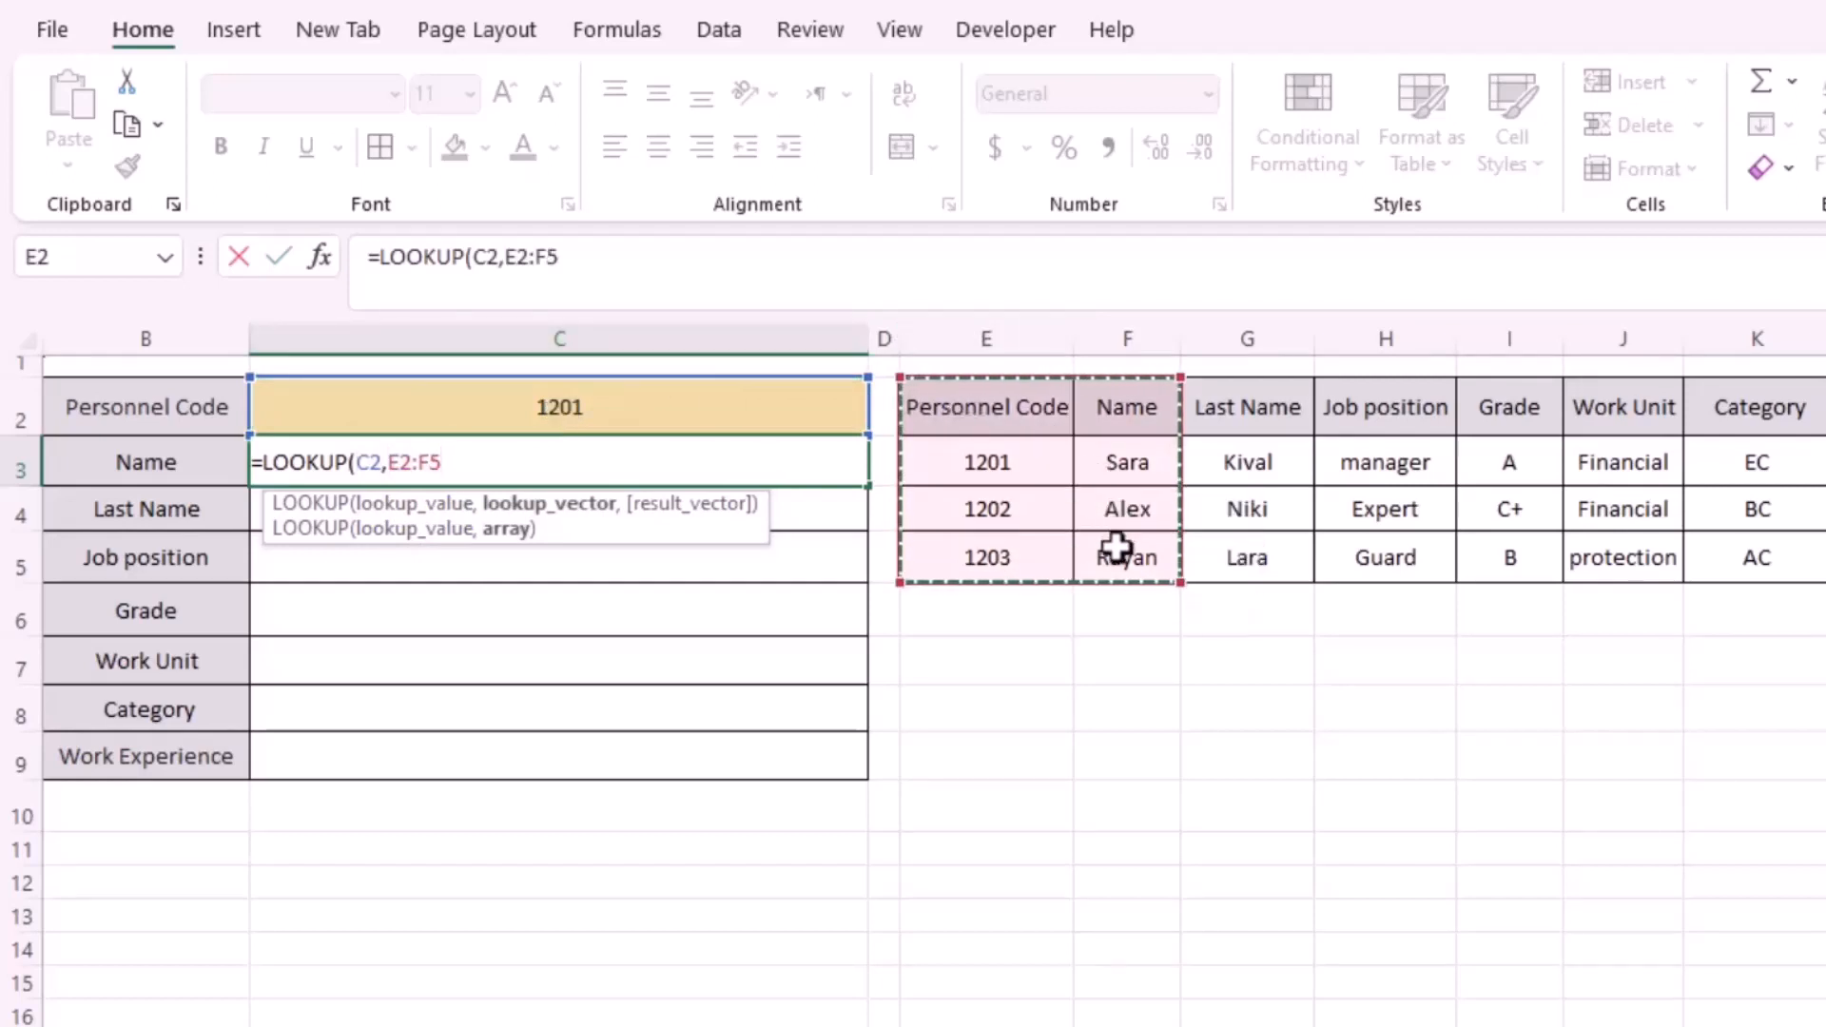
pyautogui.press('Return')
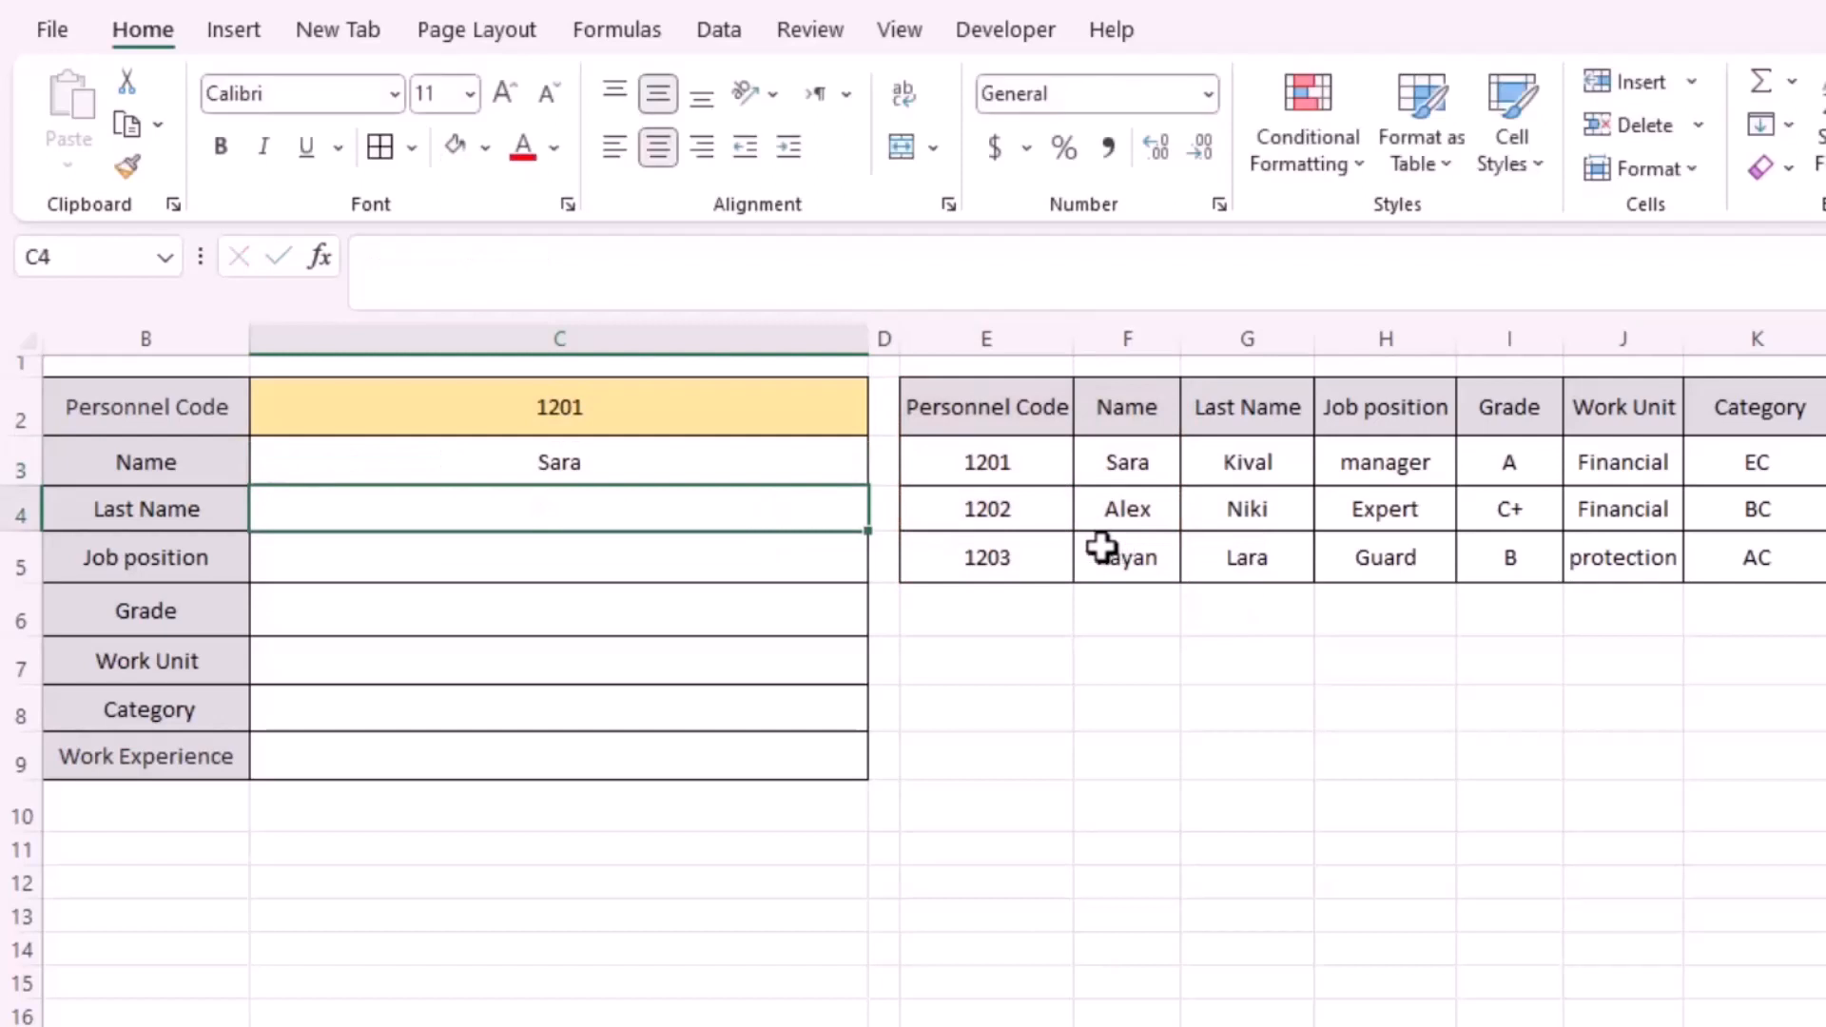
# - Change the array in the C3 LOOKUP formula to E2:G5 so it extends through the Last Name column
pyautogui.doubleClick(595, 460)
pyautogui.moveTo(485, 466); pyautogui.dragTo(385, 464)
pyautogui.moveTo(941, 404); pyautogui.dragTo(1217, 561)
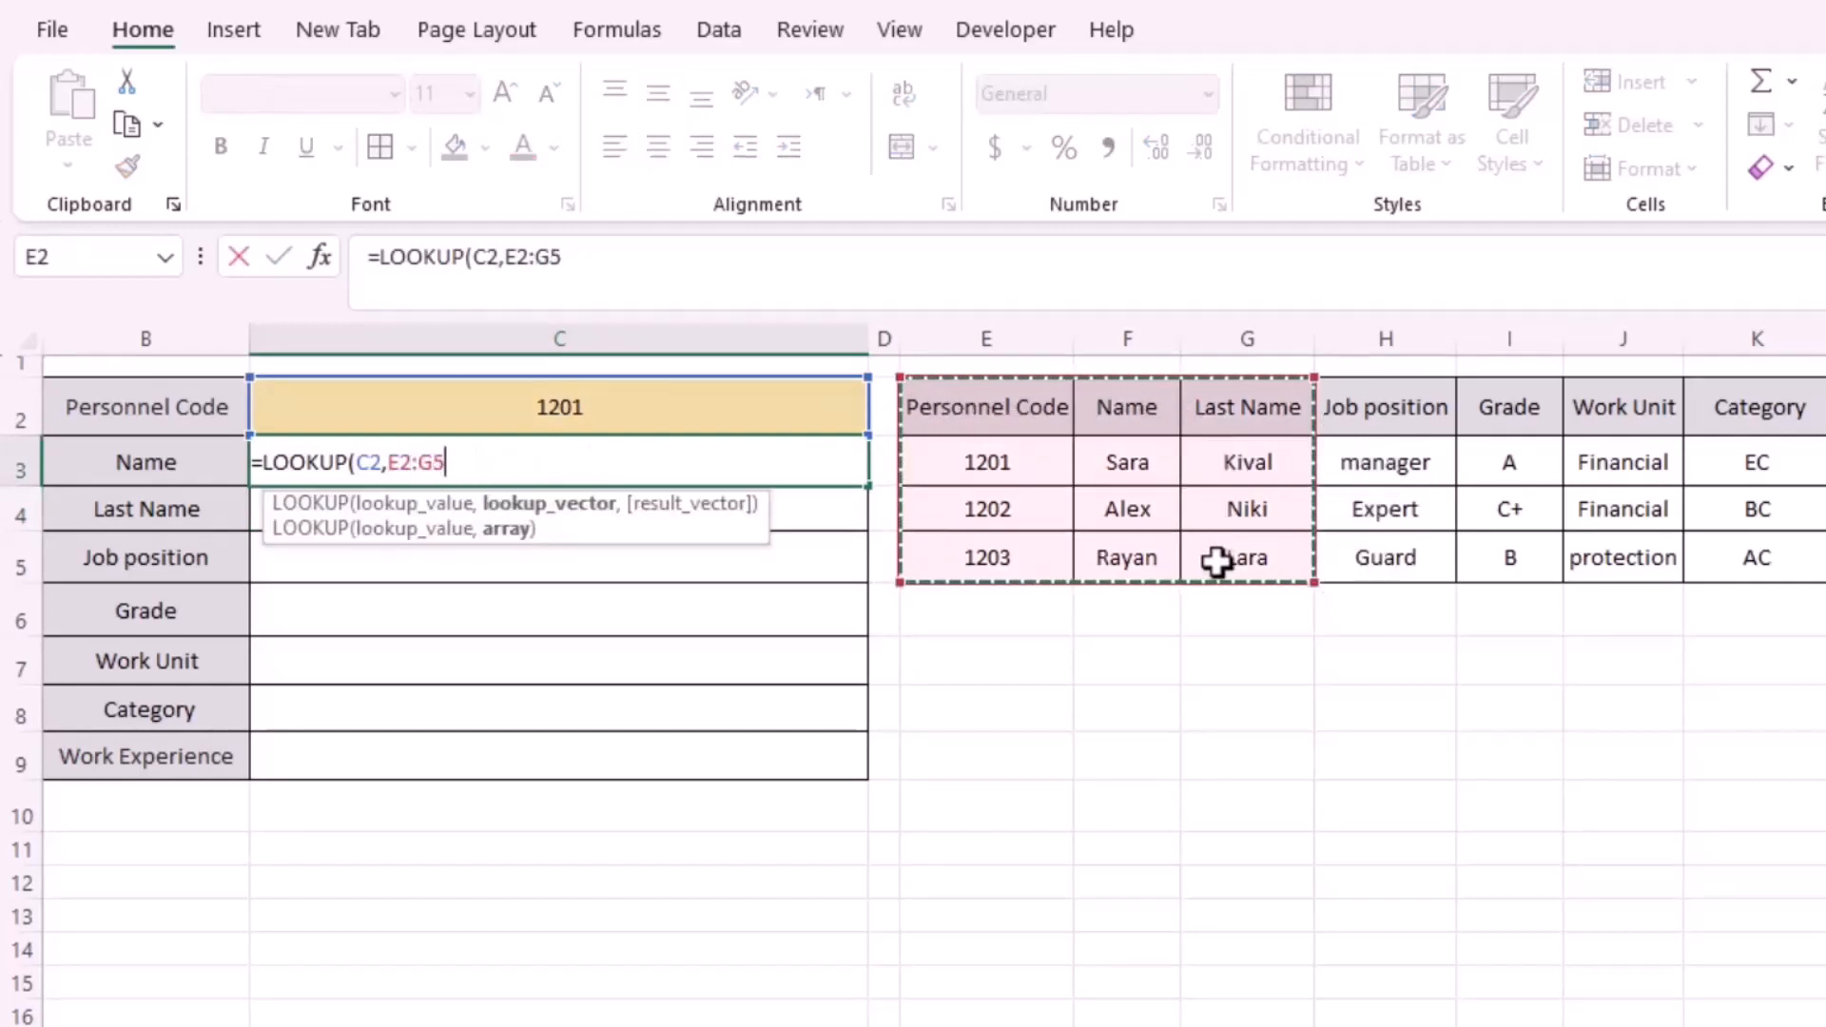
pyautogui.write(')')
pyautogui.press('Return')
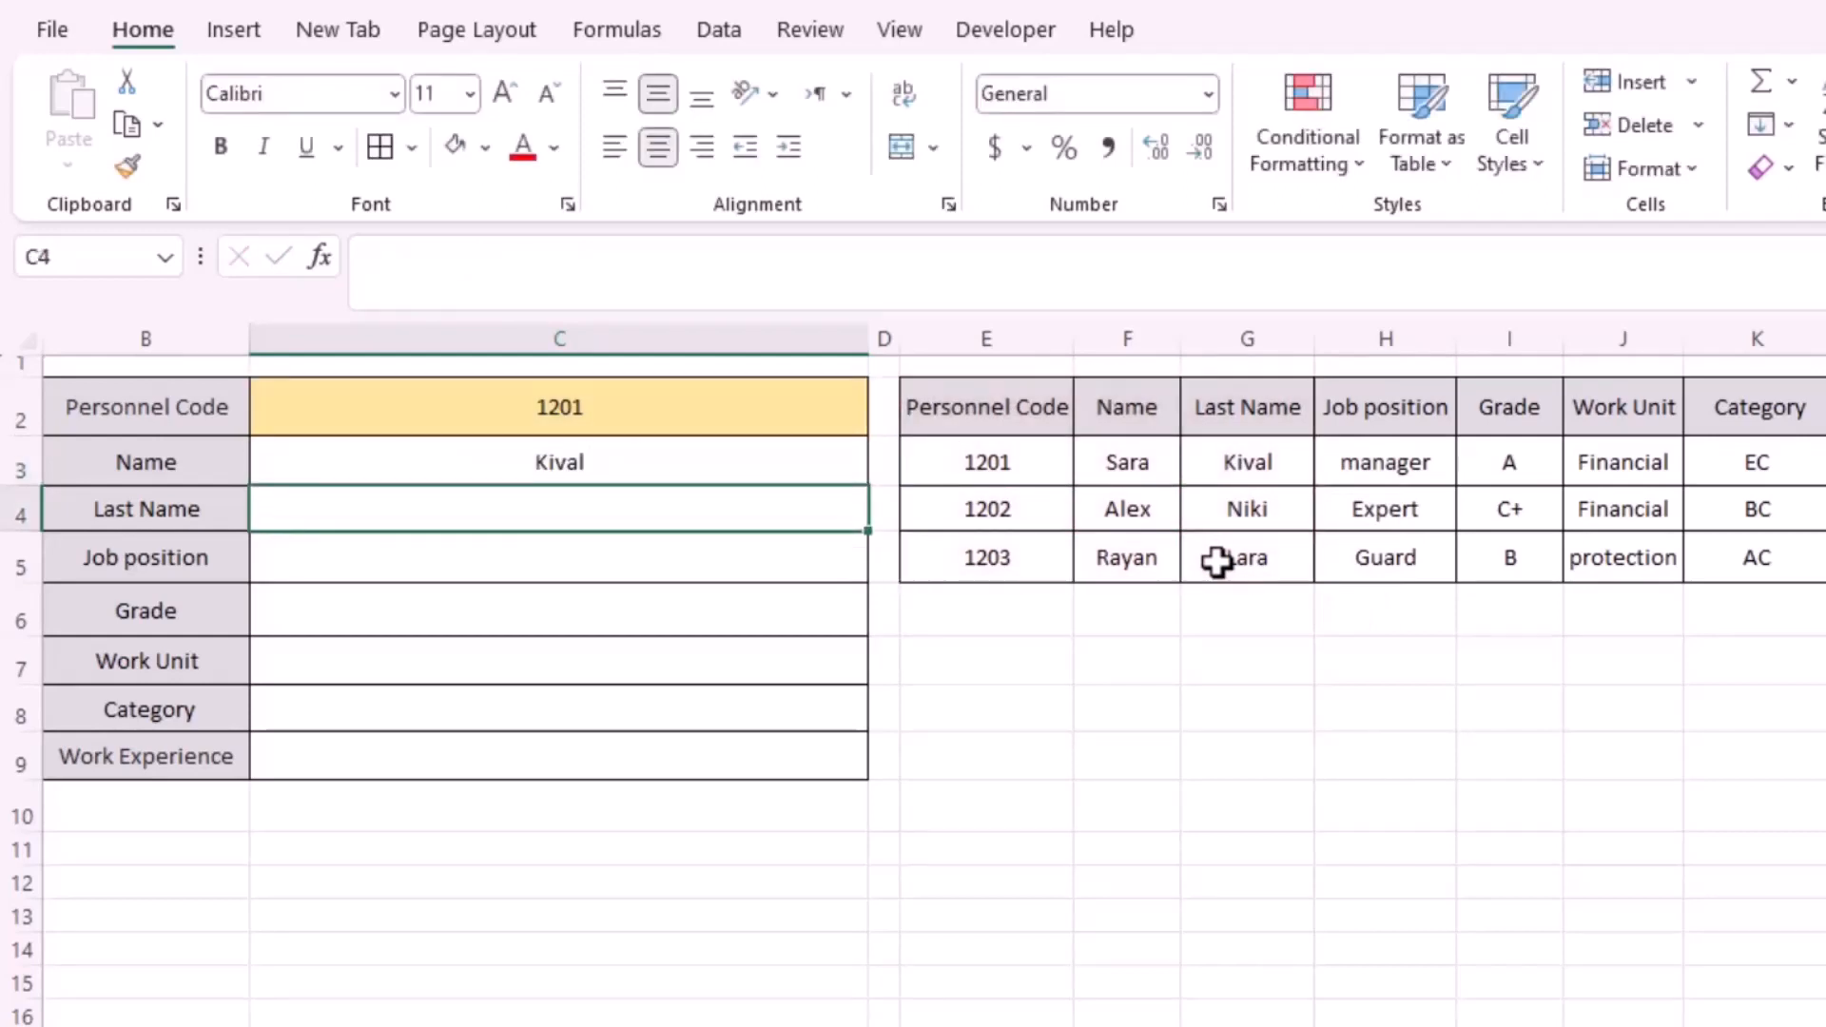